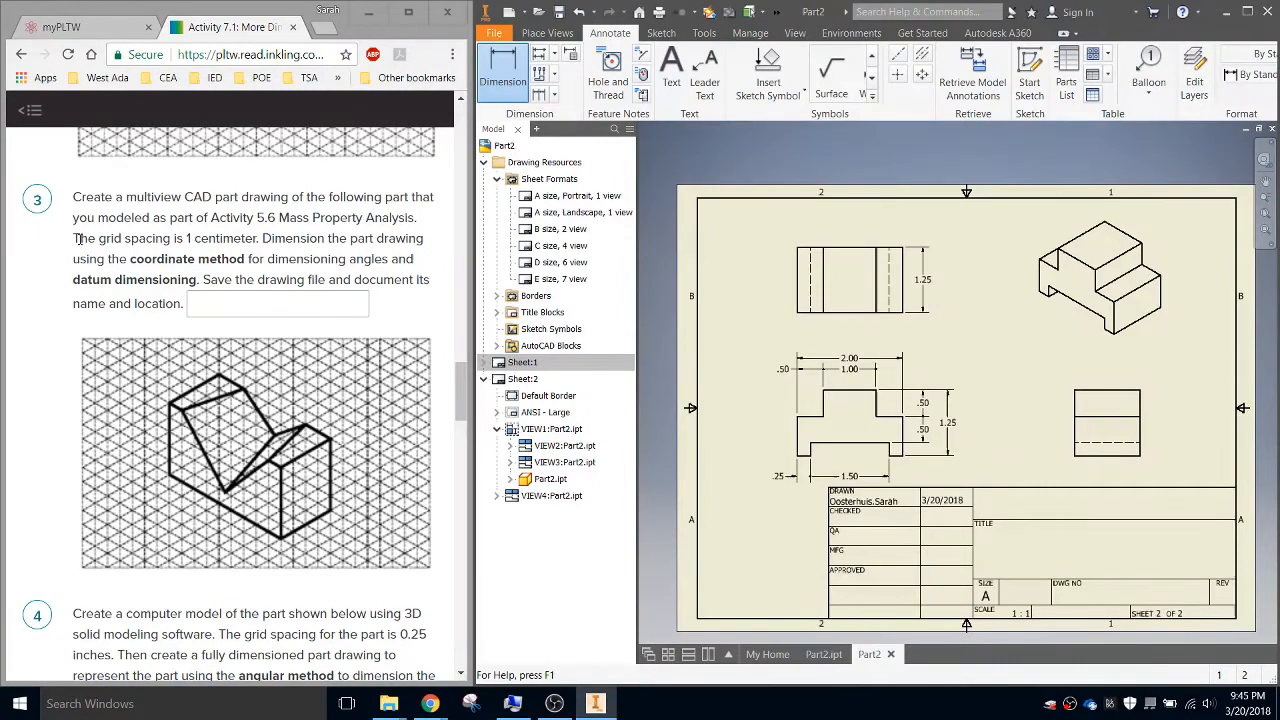
# Create a new part from the metric Standard (mm).ipt template, in keeping with the assignment's centimetre grid spacing.
pyautogui.moveTo(75, 238); pyautogui.dragTo(263, 238)
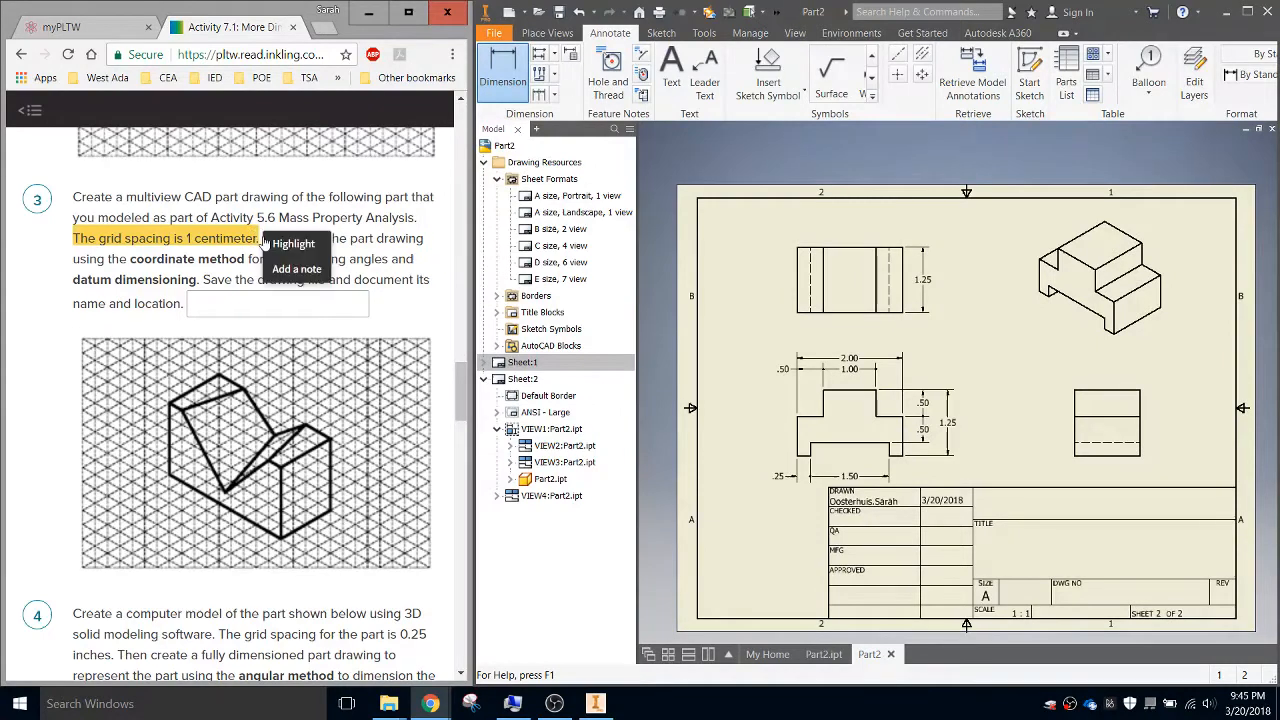
pyautogui.click(492, 34)
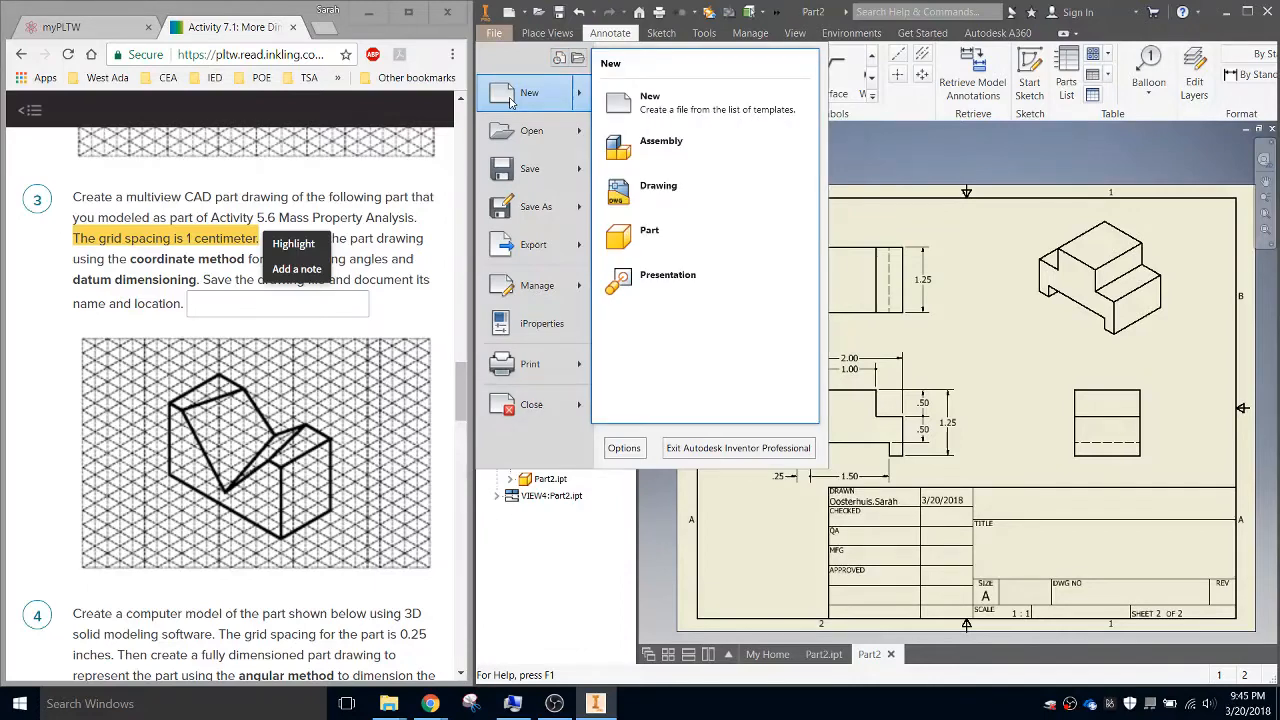
pyautogui.click(510, 100)
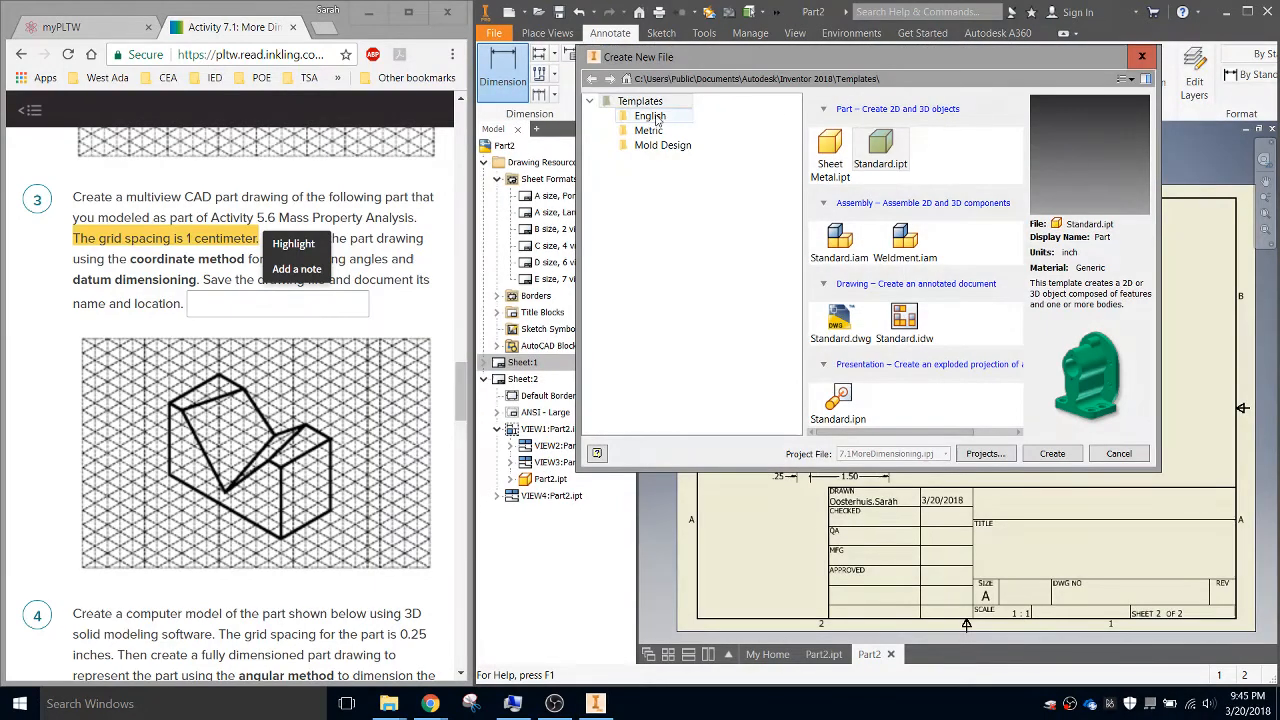
pyautogui.click(648, 132)
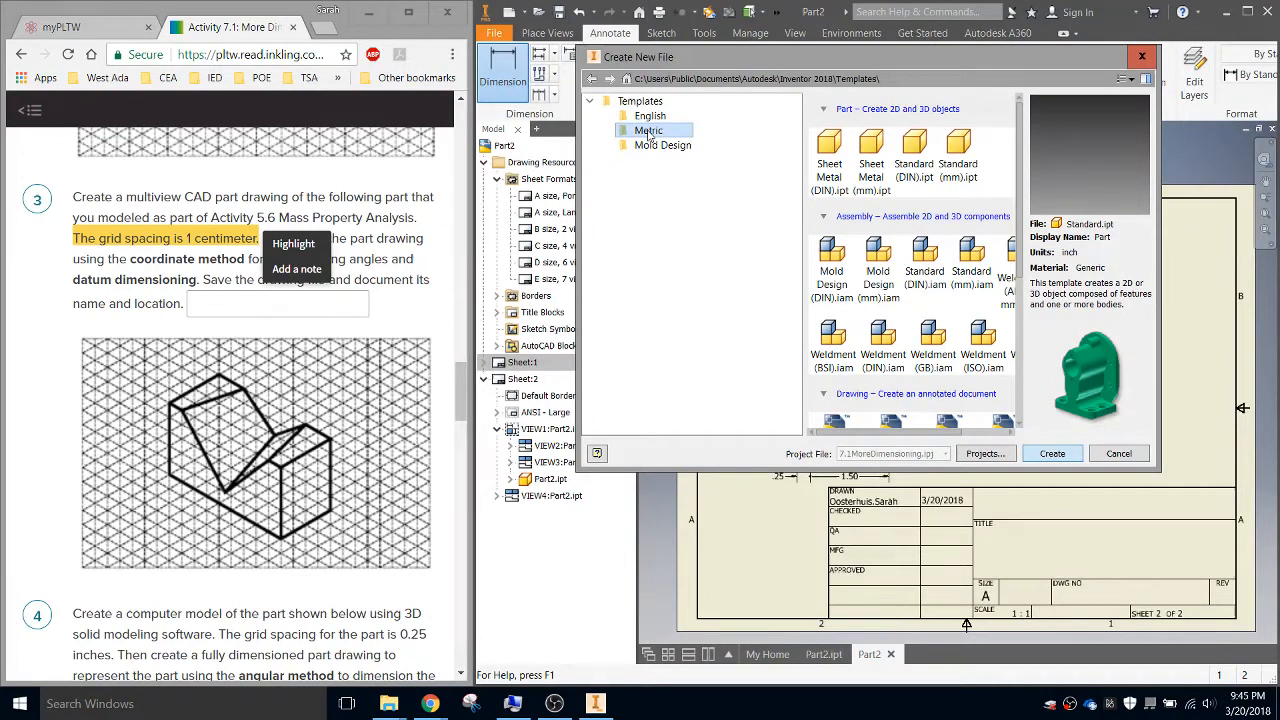
pyautogui.click(958, 150)
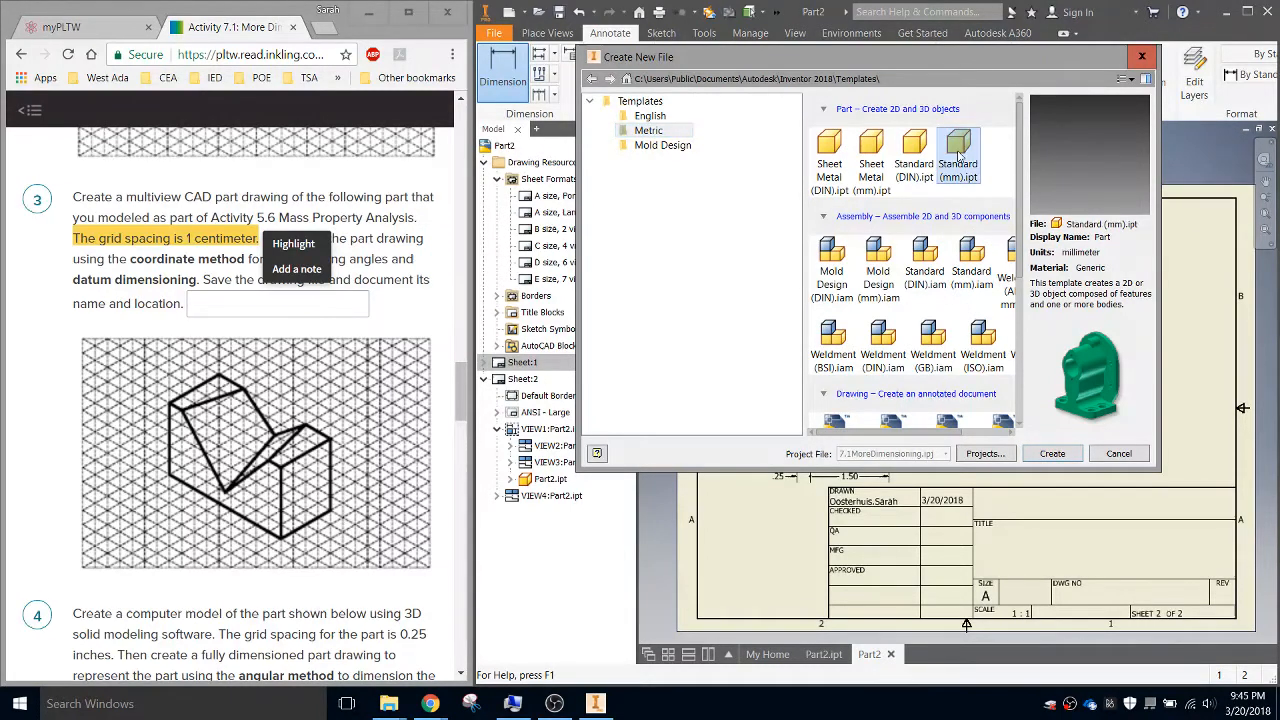
pyautogui.click(1053, 455)
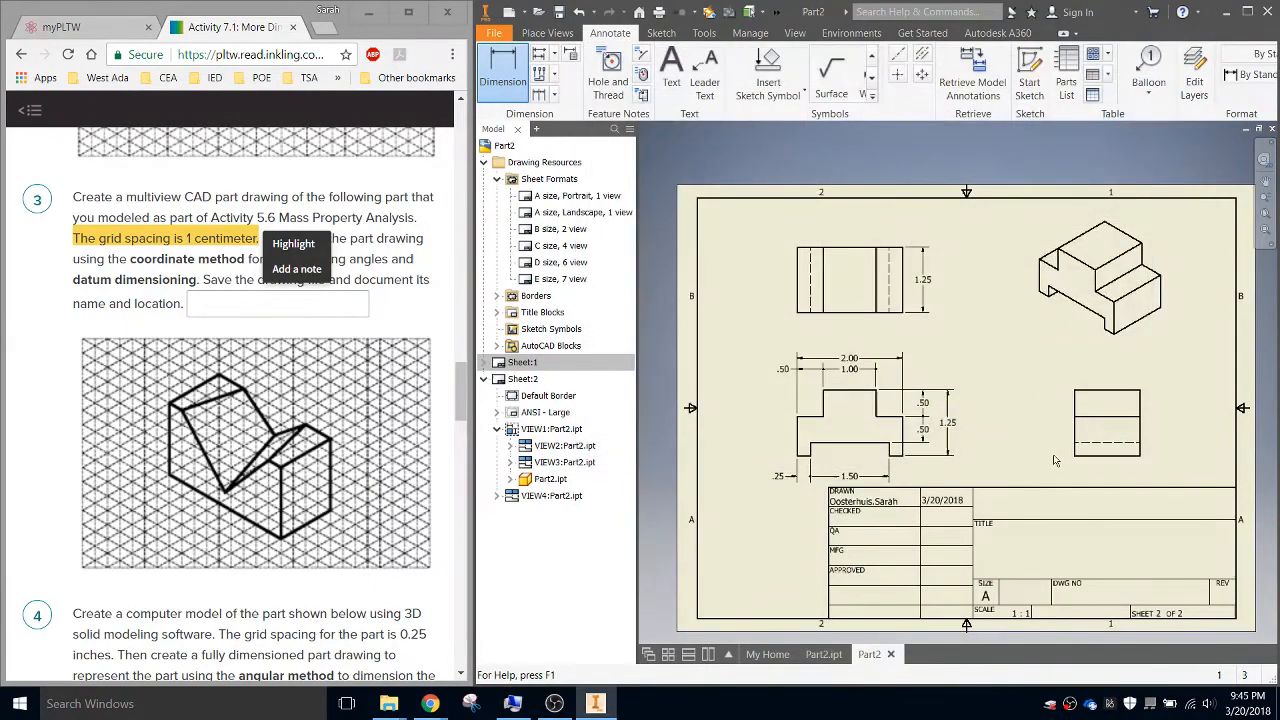
# Sketch a rectangle 90 mm wide and 50 mm high on the XY plane with its lower-left corner at the origin, and finish the sketch.
pyautogui.press('s')
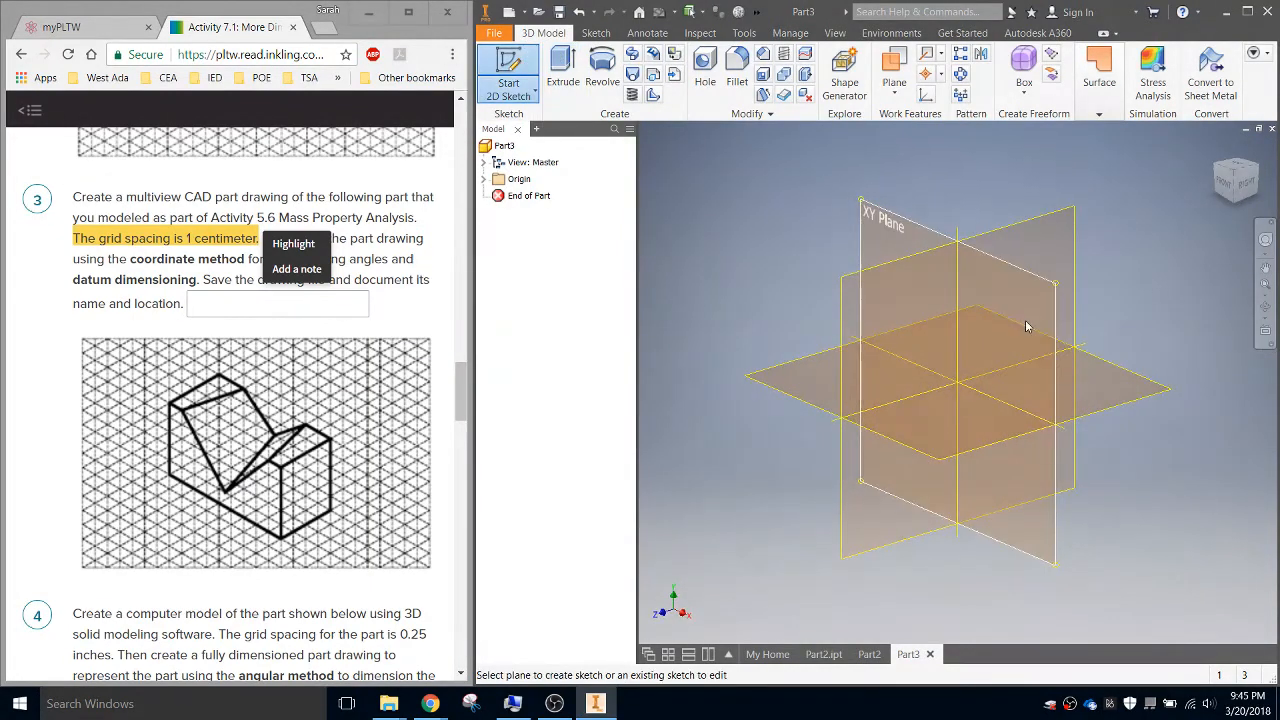
pyautogui.click(1030, 330)
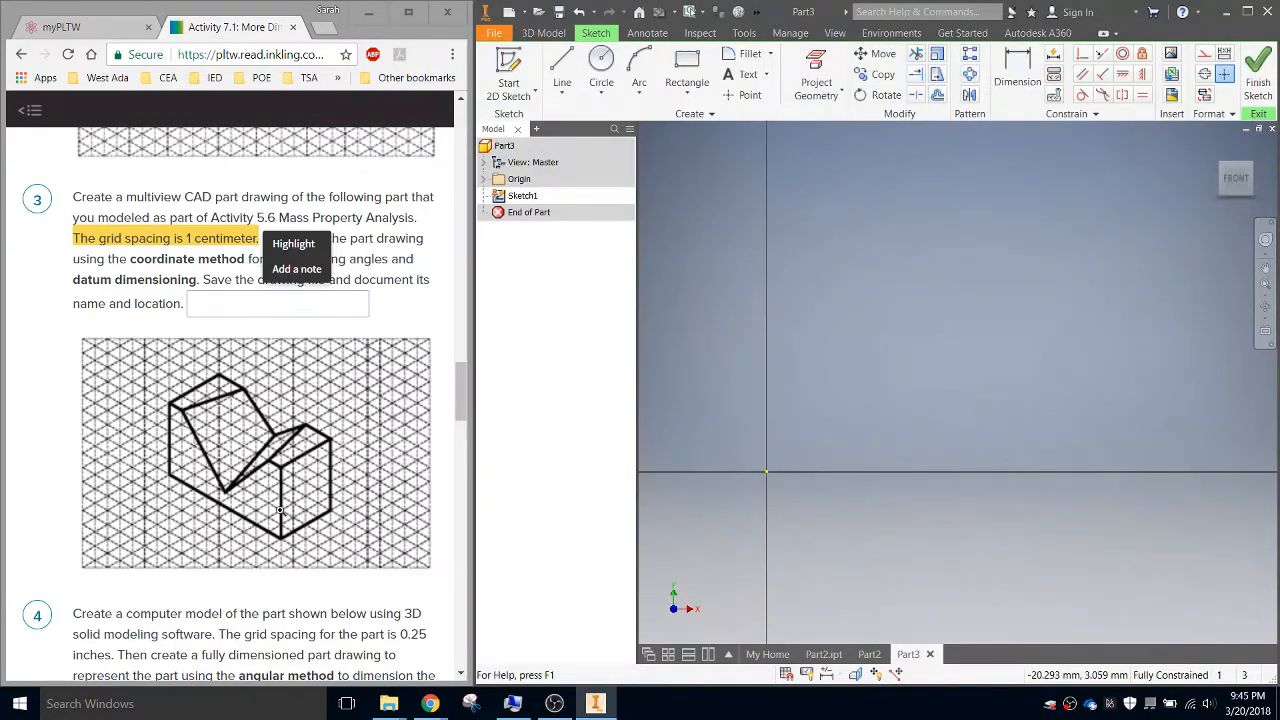
pyautogui.click(687, 70)
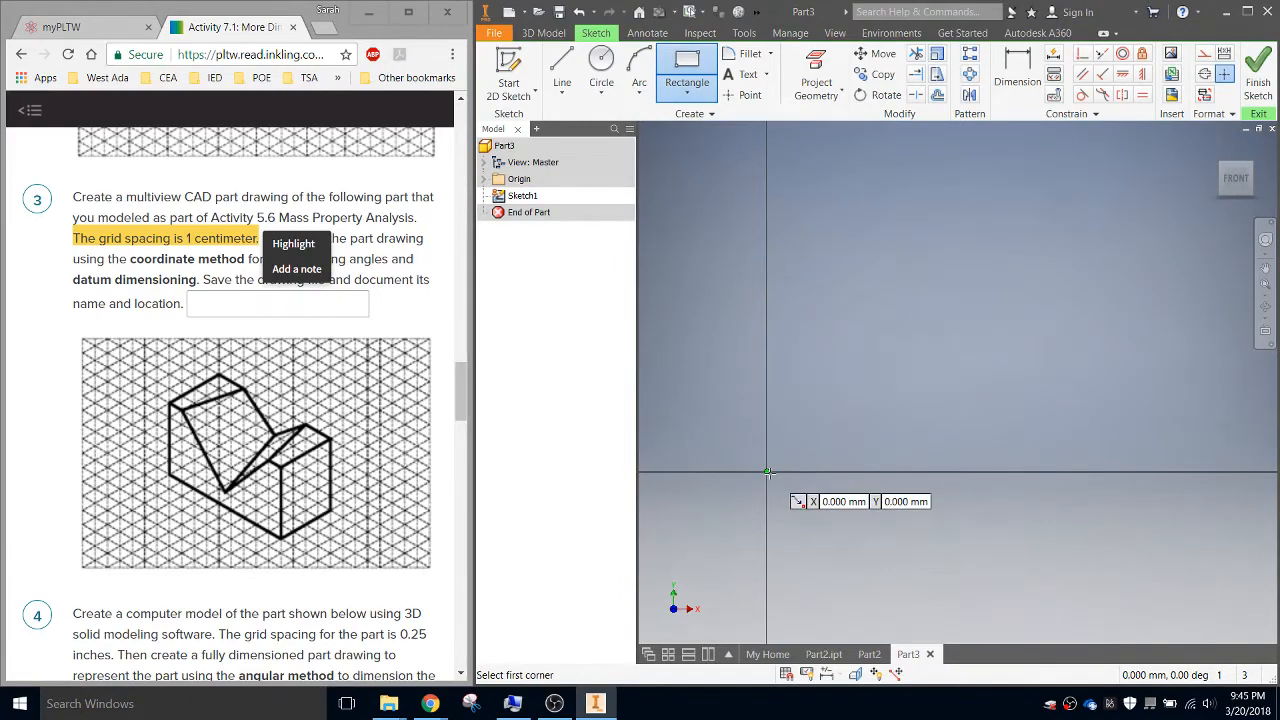
pyautogui.click(765, 472)
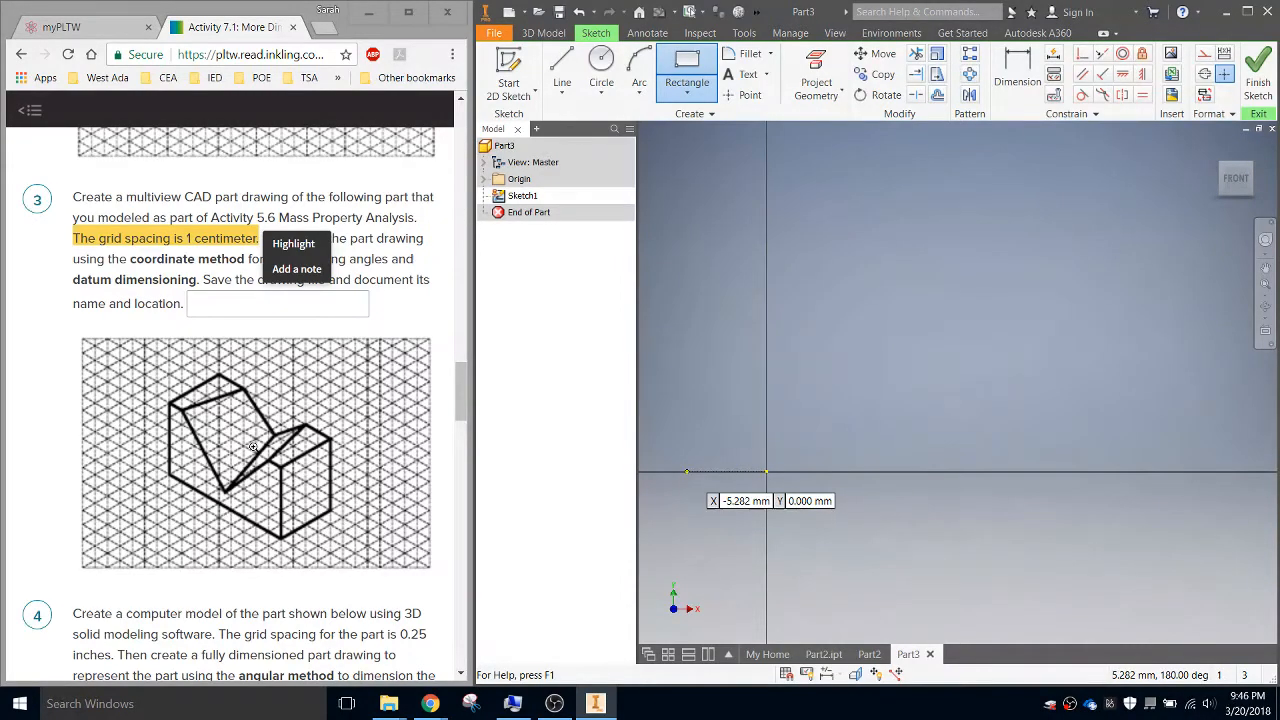
pyautogui.click(765, 472)
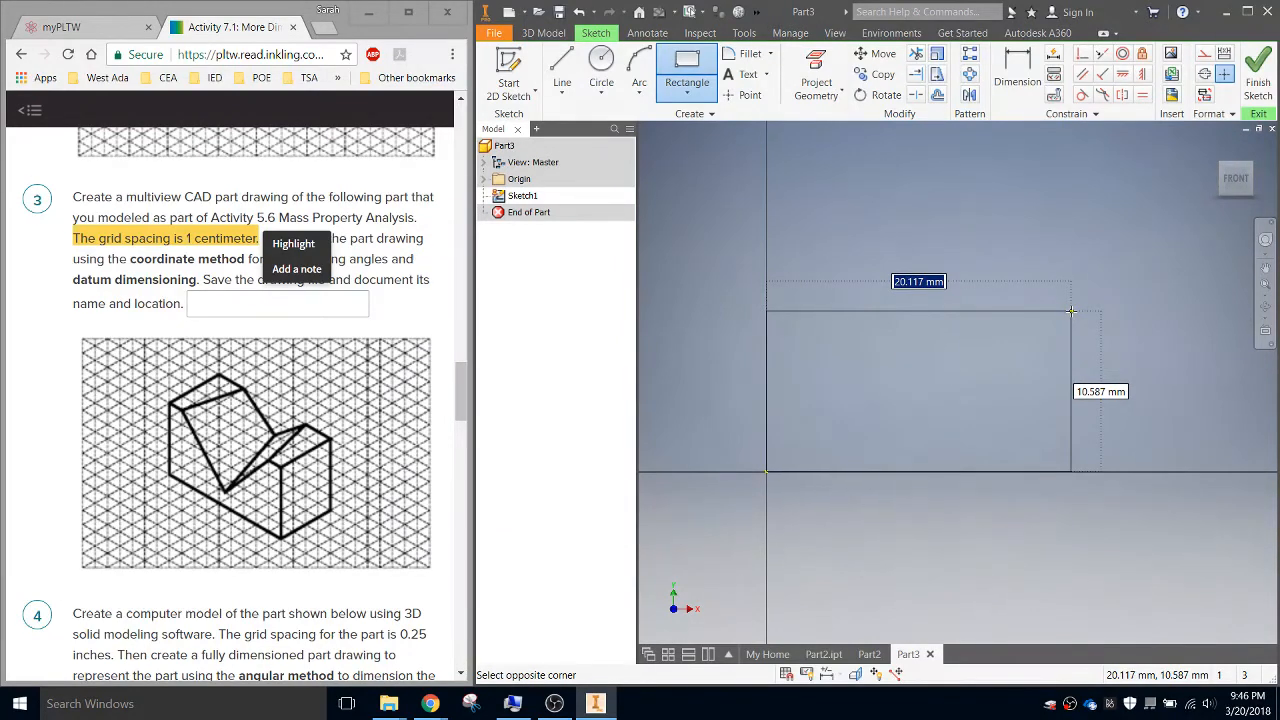
pyautogui.write('90')
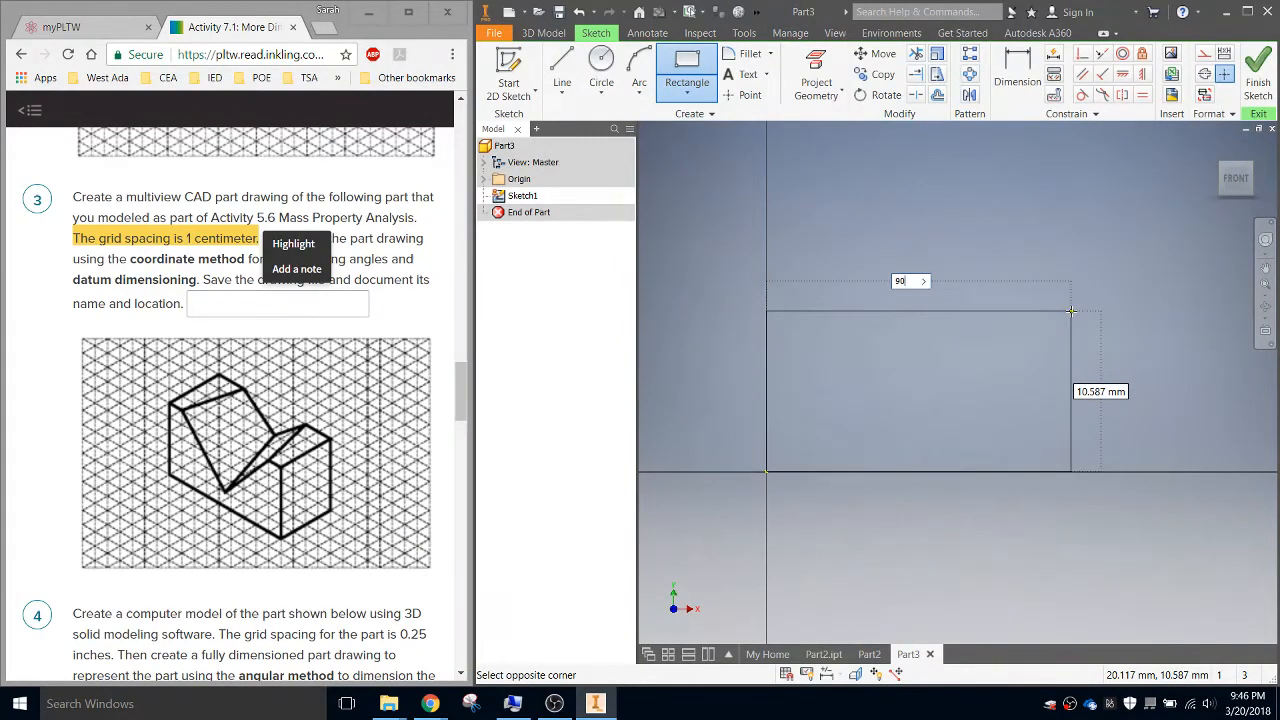
pyautogui.press('Tab')
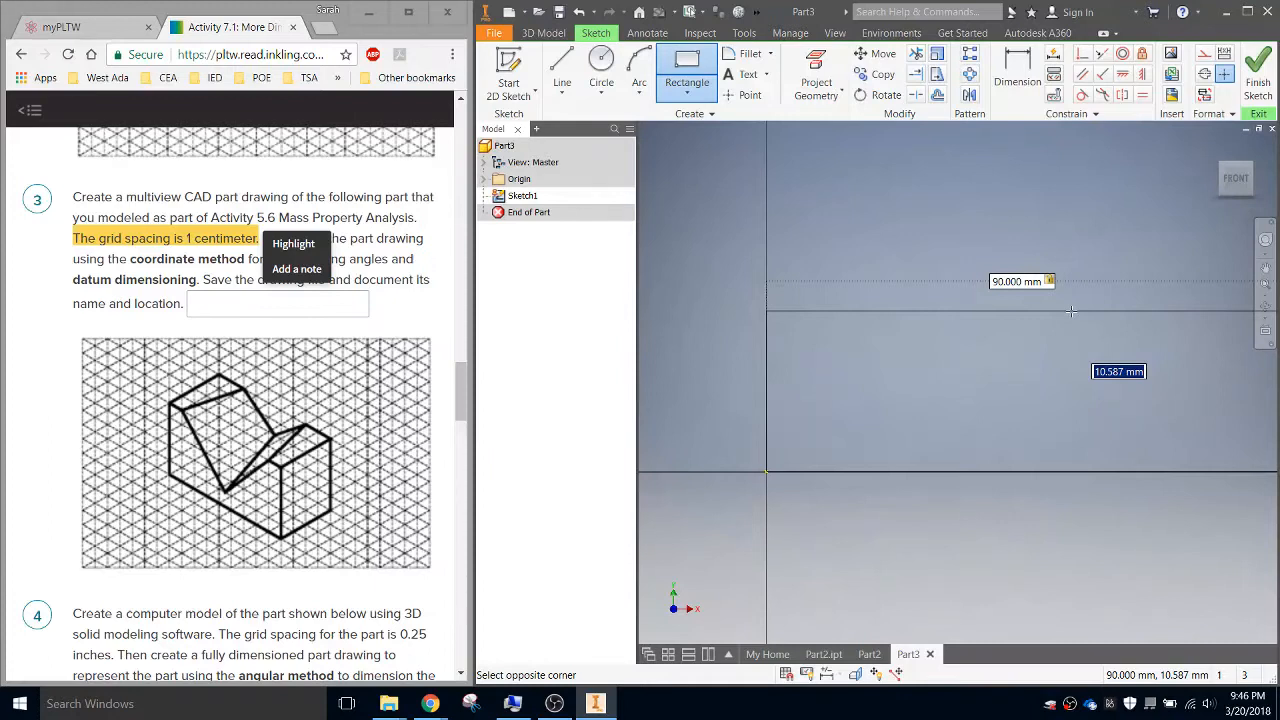
pyautogui.write('50')
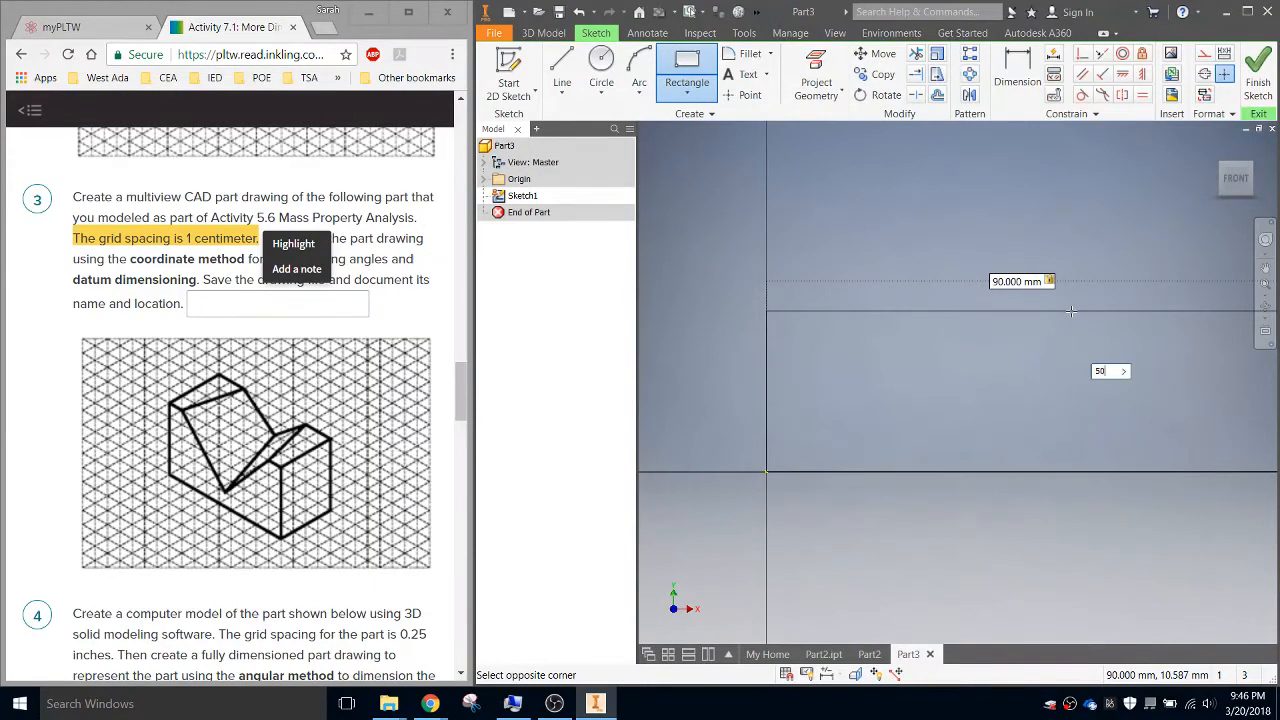
pyautogui.press('Return')
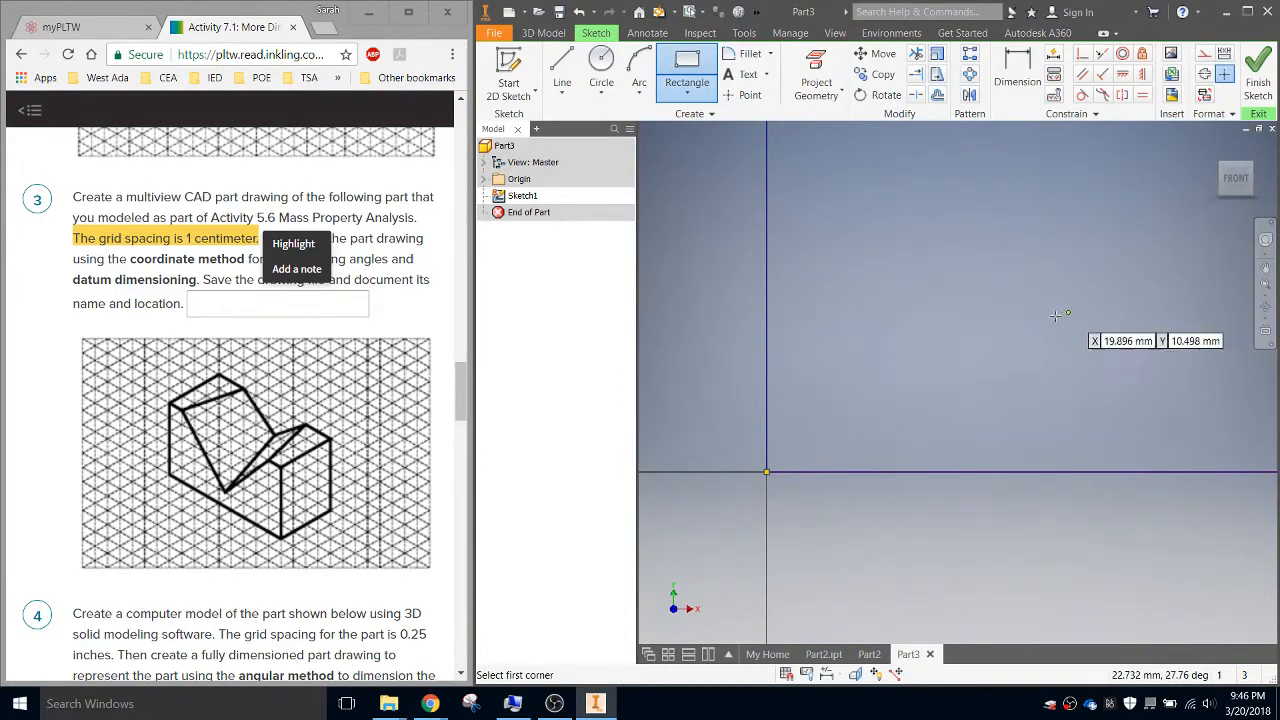
pyautogui.scroll(5, 1068, 312)
pyautogui.moveTo(1066, 313); pyautogui.dragTo(799, 431, button='middle')
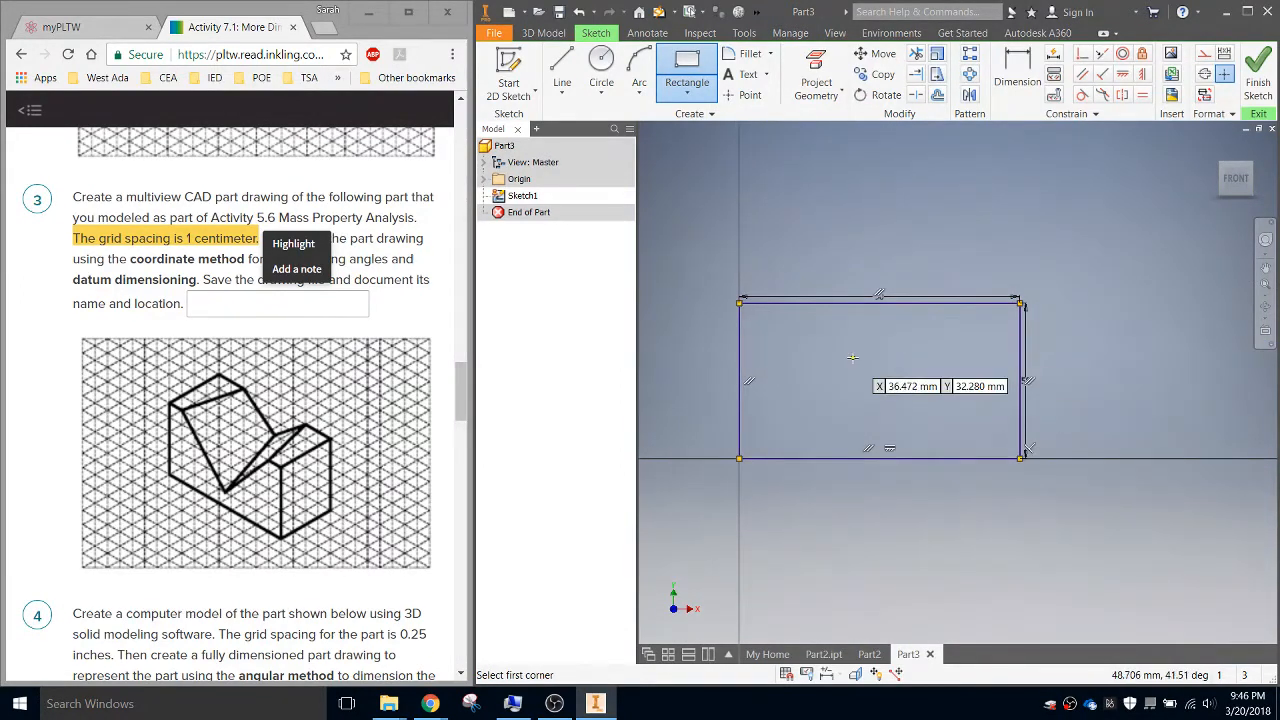
pyautogui.click(1259, 65)
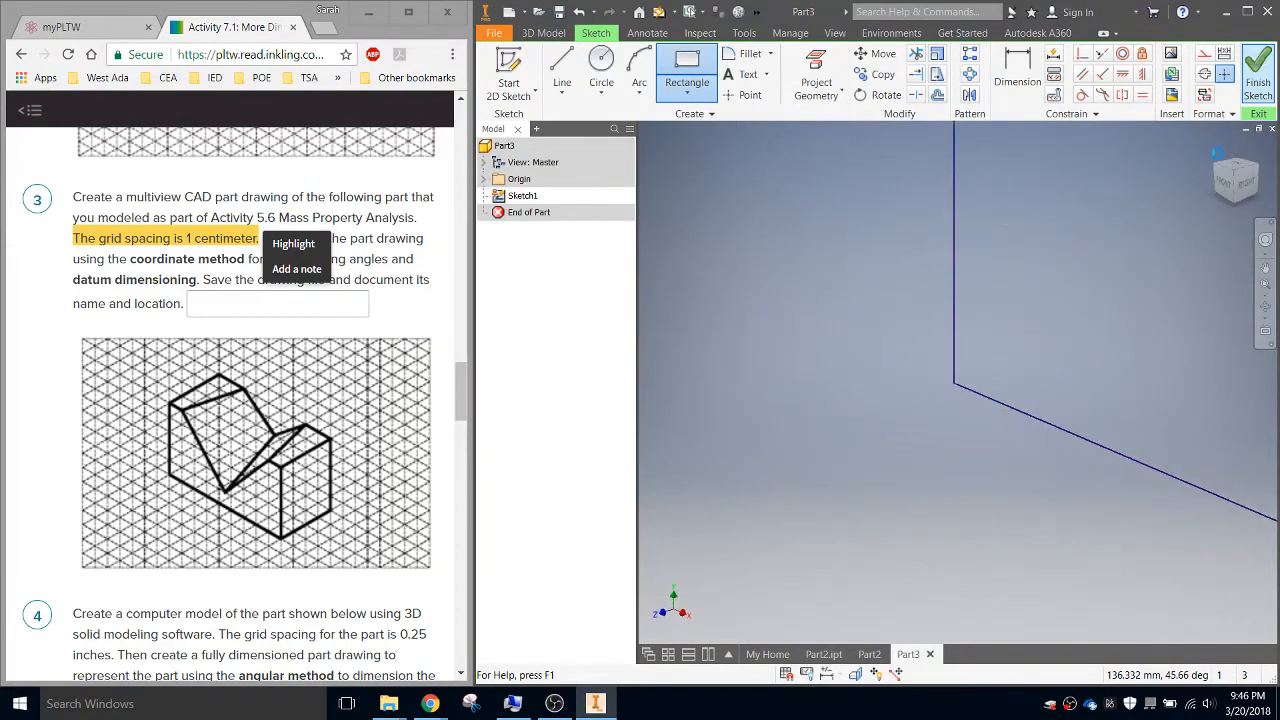
# Extrude the rectangle profile 40 mm into a solid block.
pyautogui.moveTo(1170, 320)
pyautogui.mouseDown(button='middle')
pyautogui.moveTo(980, 315)
pyautogui.moveTo(862, 337)
pyautogui.mouseUp(button='middle')
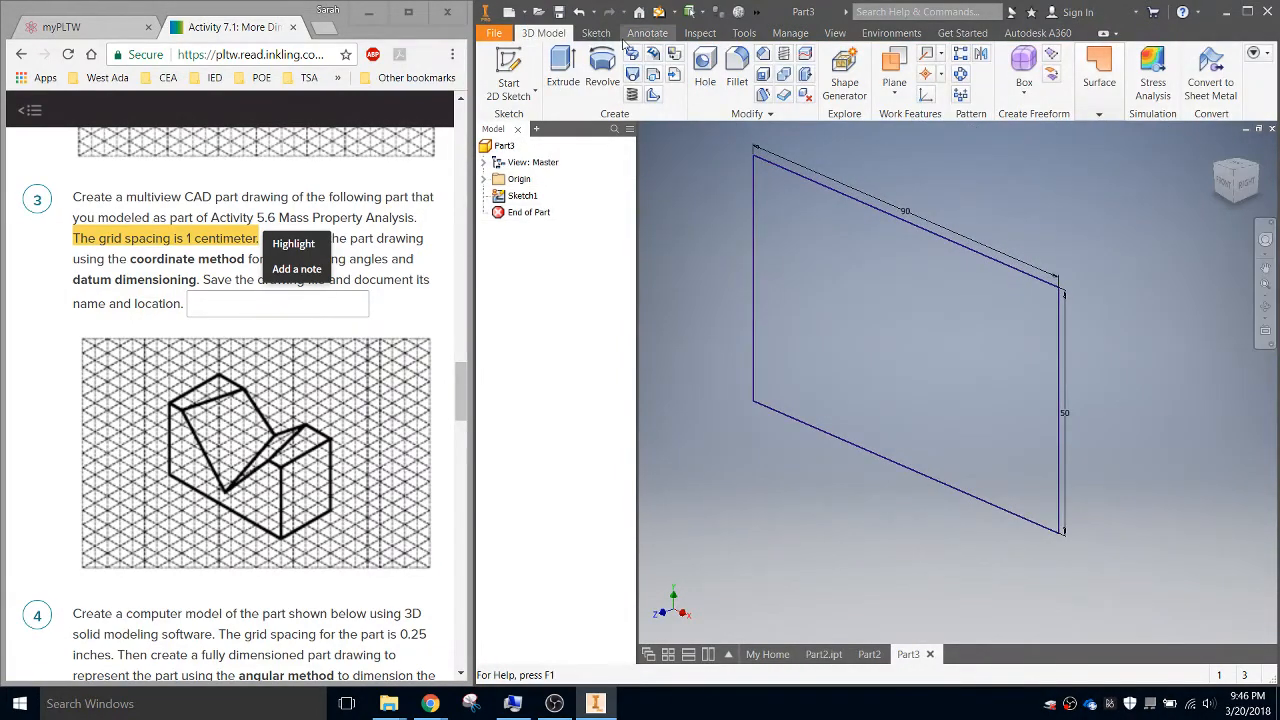
pyautogui.click(563, 75)
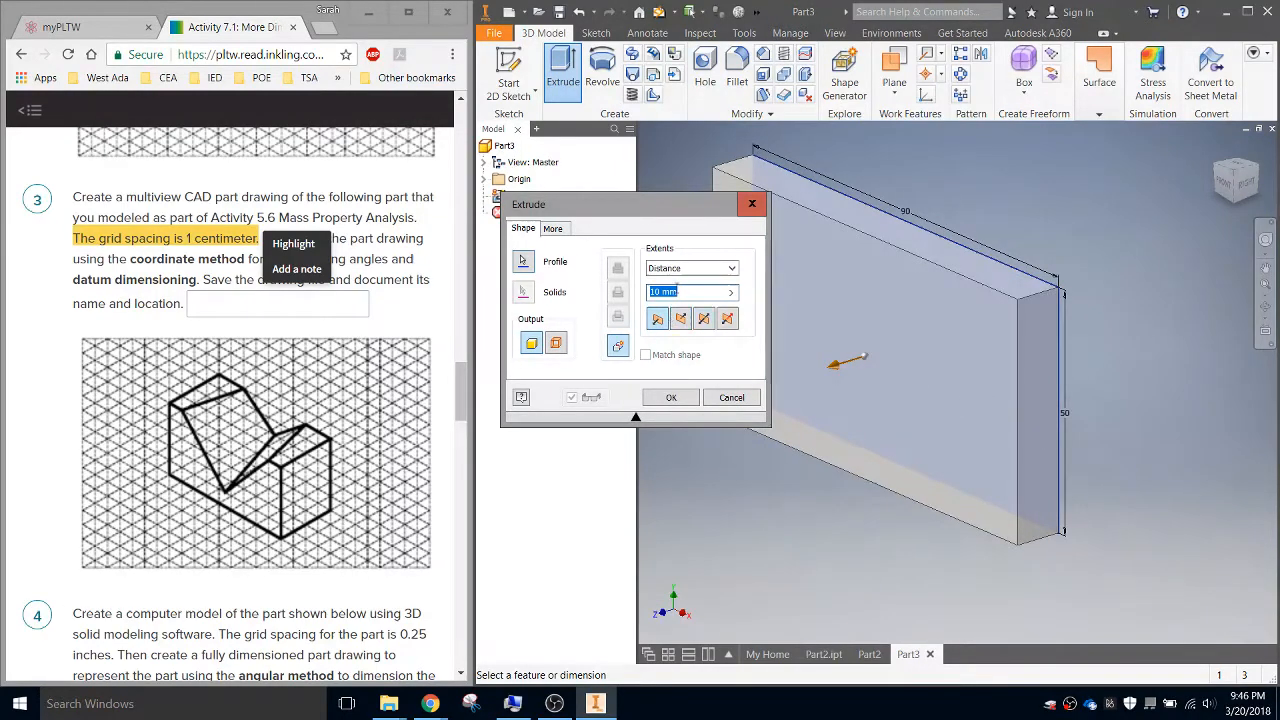
pyautogui.click(690, 293)
pyautogui.moveTo(666, 292); pyautogui.dragTo(610, 292)
pyautogui.write('40')
pyautogui.press('Return')
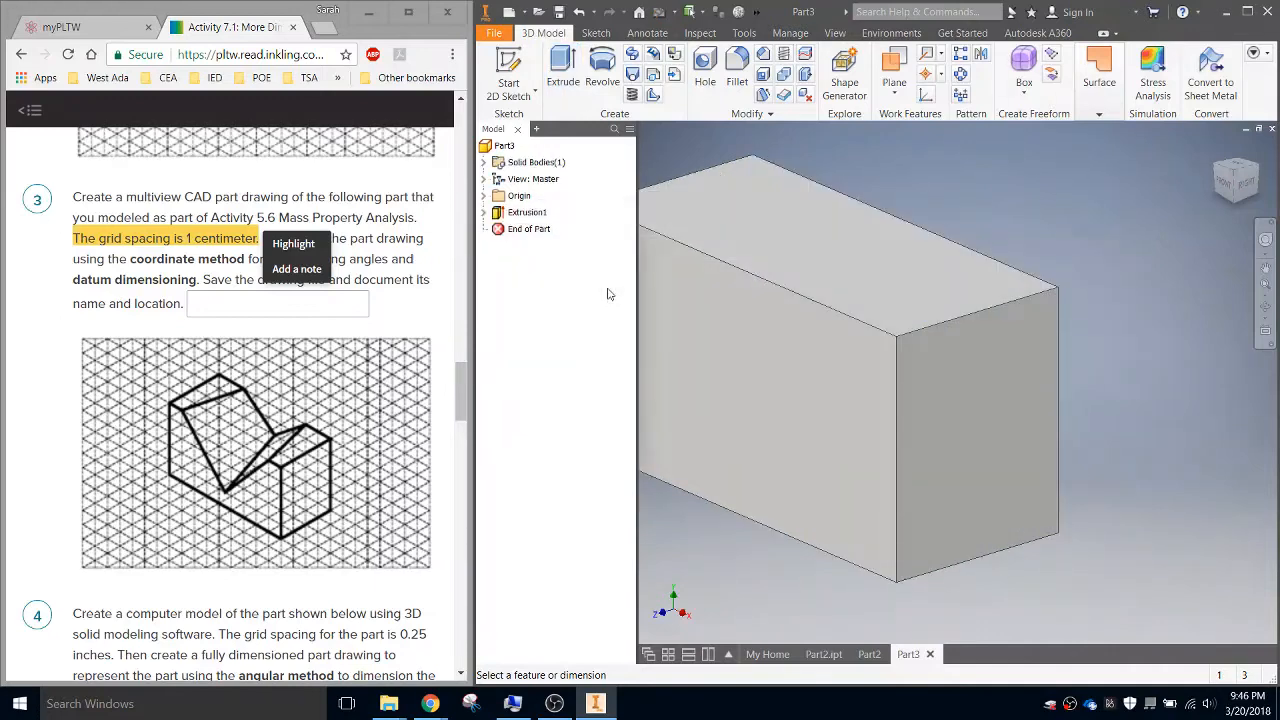
# Sketch a two-line V on the block's large front face, opening at its top edge, about 65 mm wide and 36 mm deep.
pyautogui.moveTo(925, 294); pyautogui.dragTo(1113, 328, button='middle')
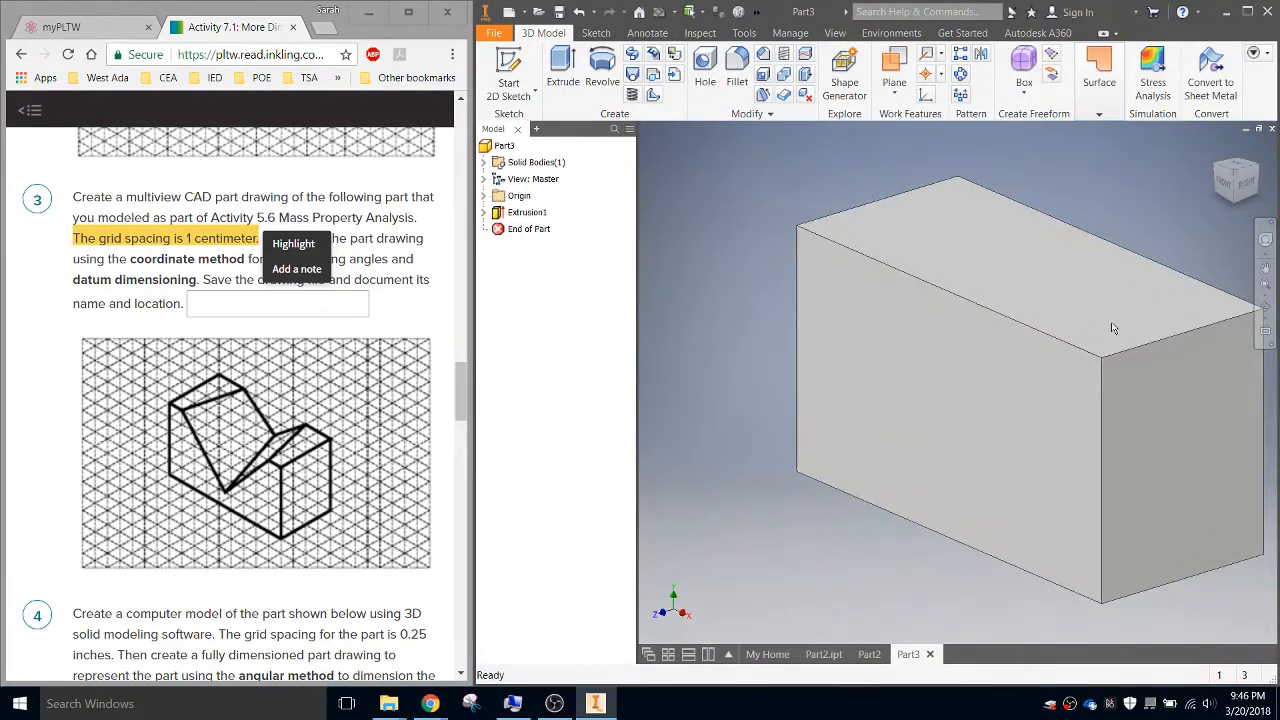
pyautogui.click(508, 76)
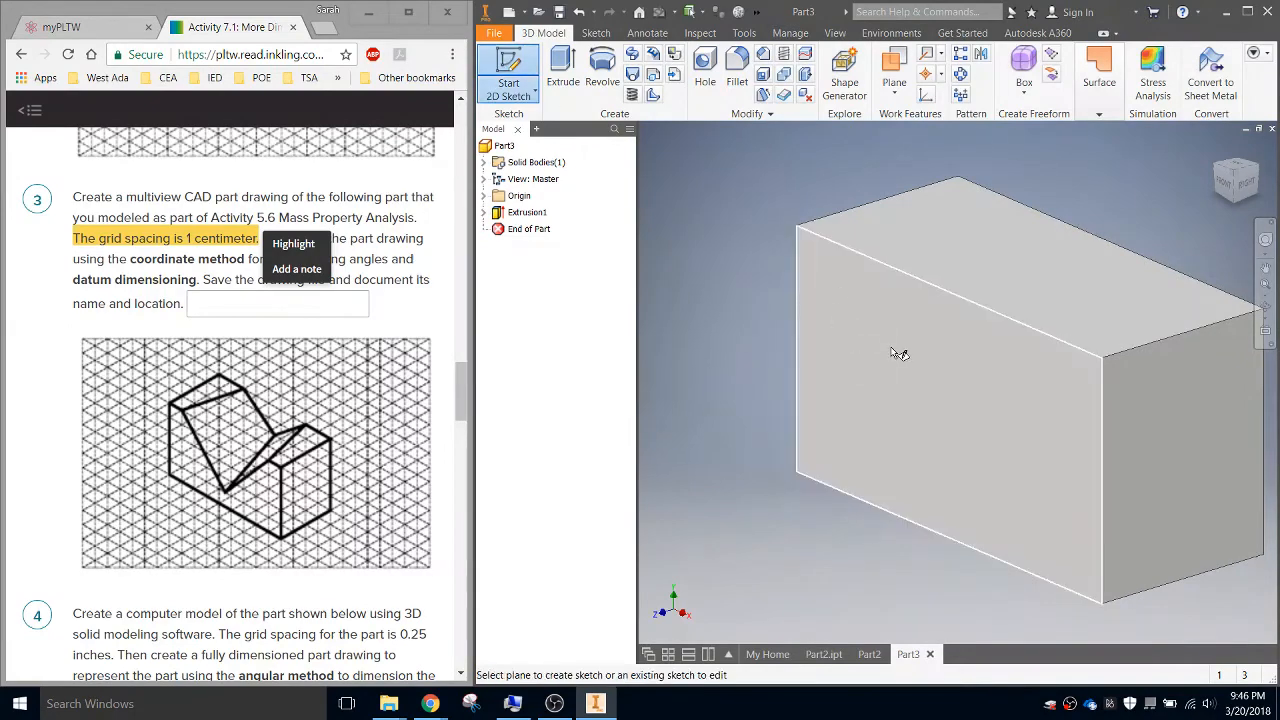
pyautogui.click(810, 360)
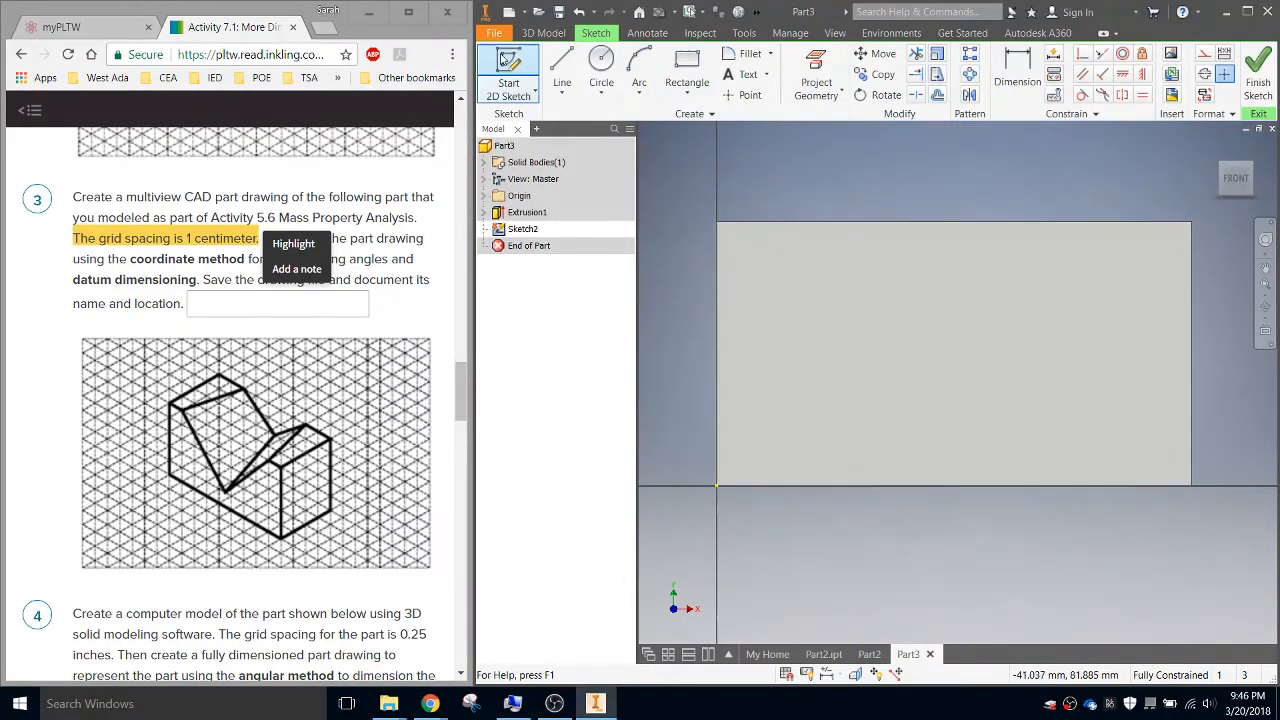
pyautogui.click(561, 70)
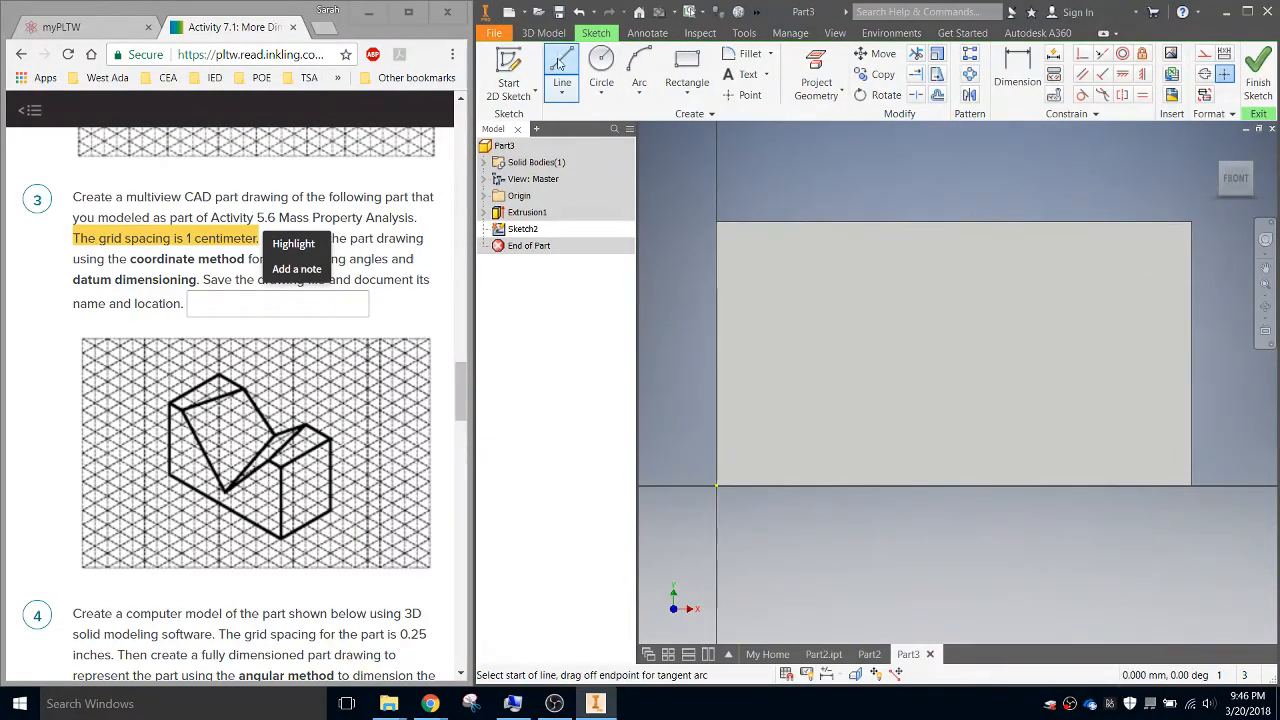
pyautogui.click(783, 221)
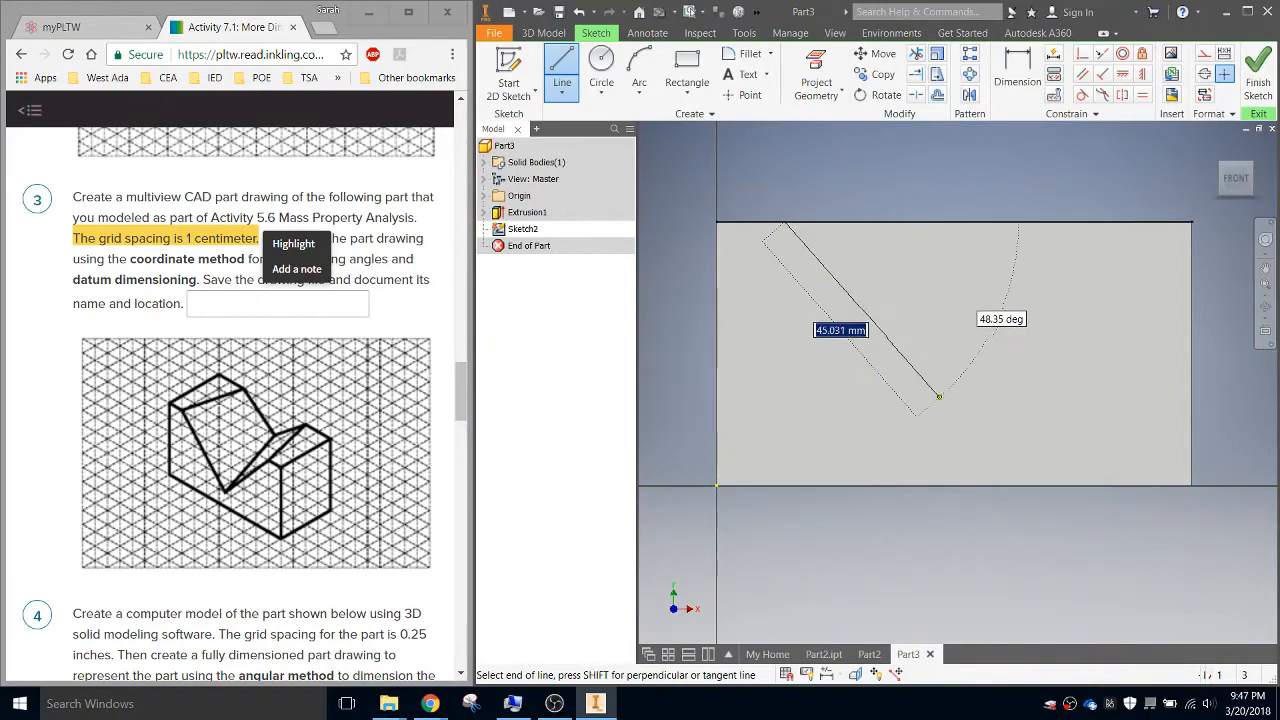
pyautogui.click(955, 409)
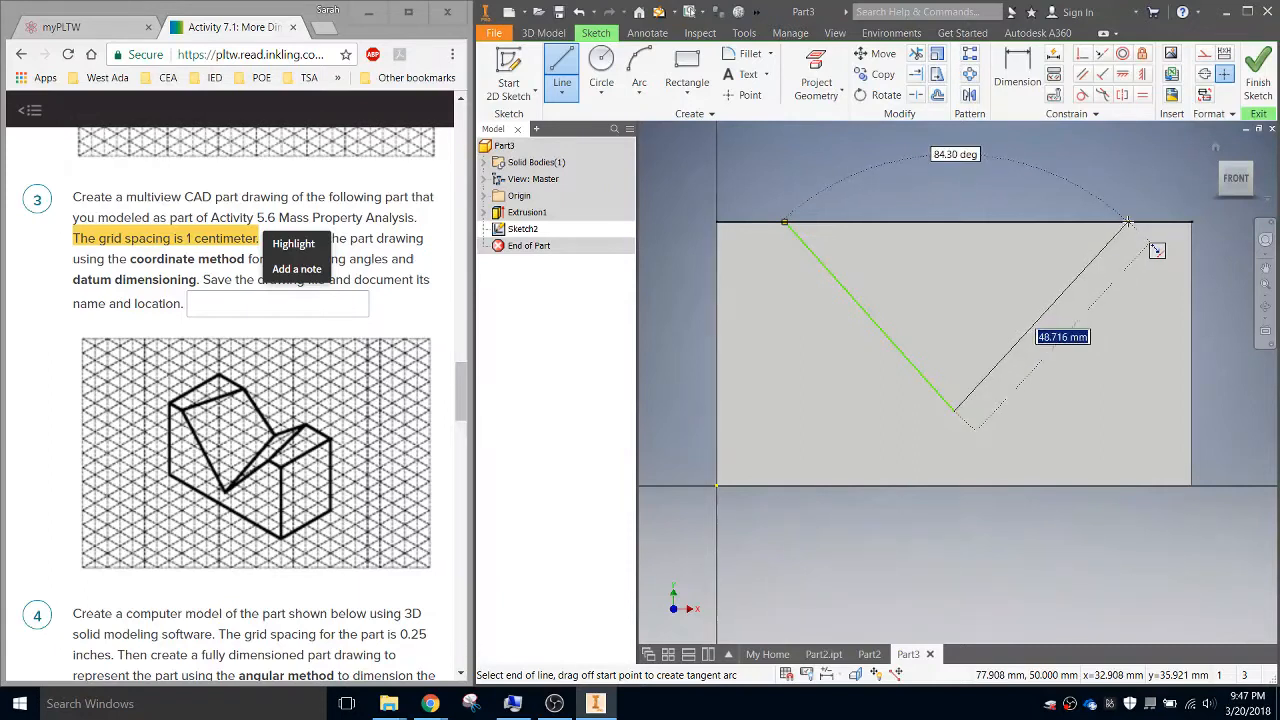
pyautogui.doubleClick(1128, 221)
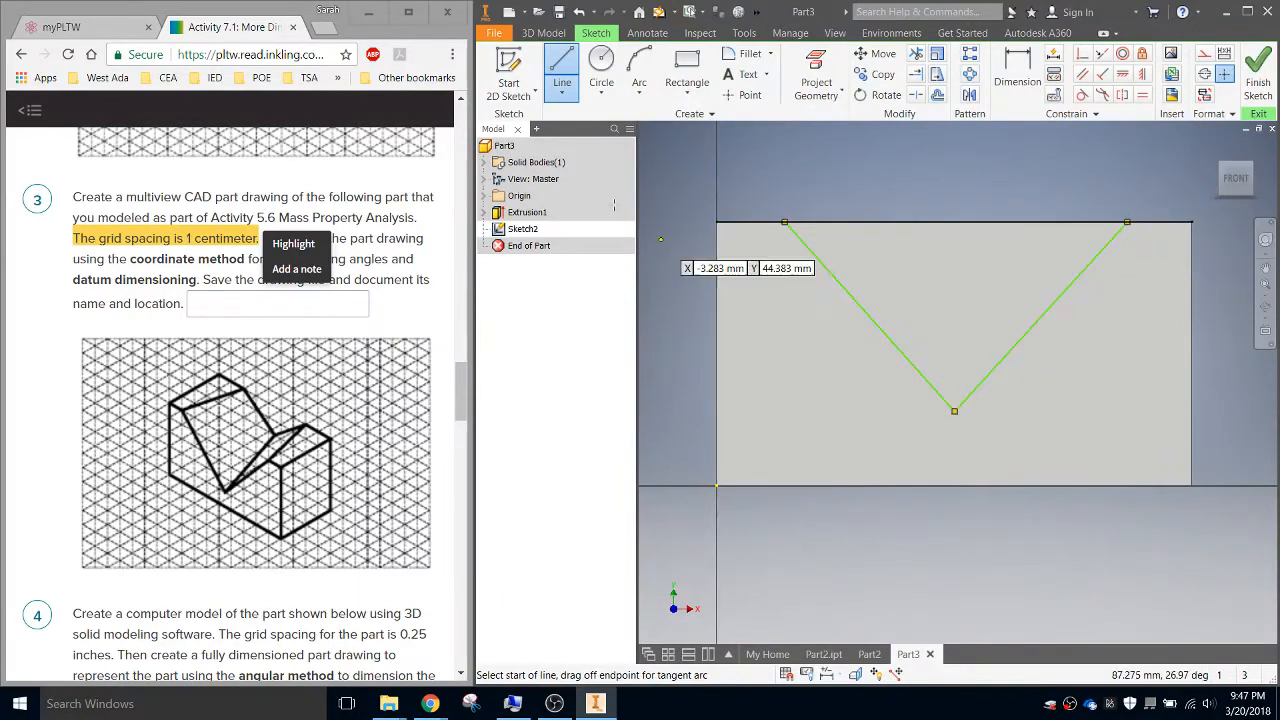
# Dimension the V's upper-left endpoint 10 mm from the left edge of the face.
pyautogui.click(1020, 68)
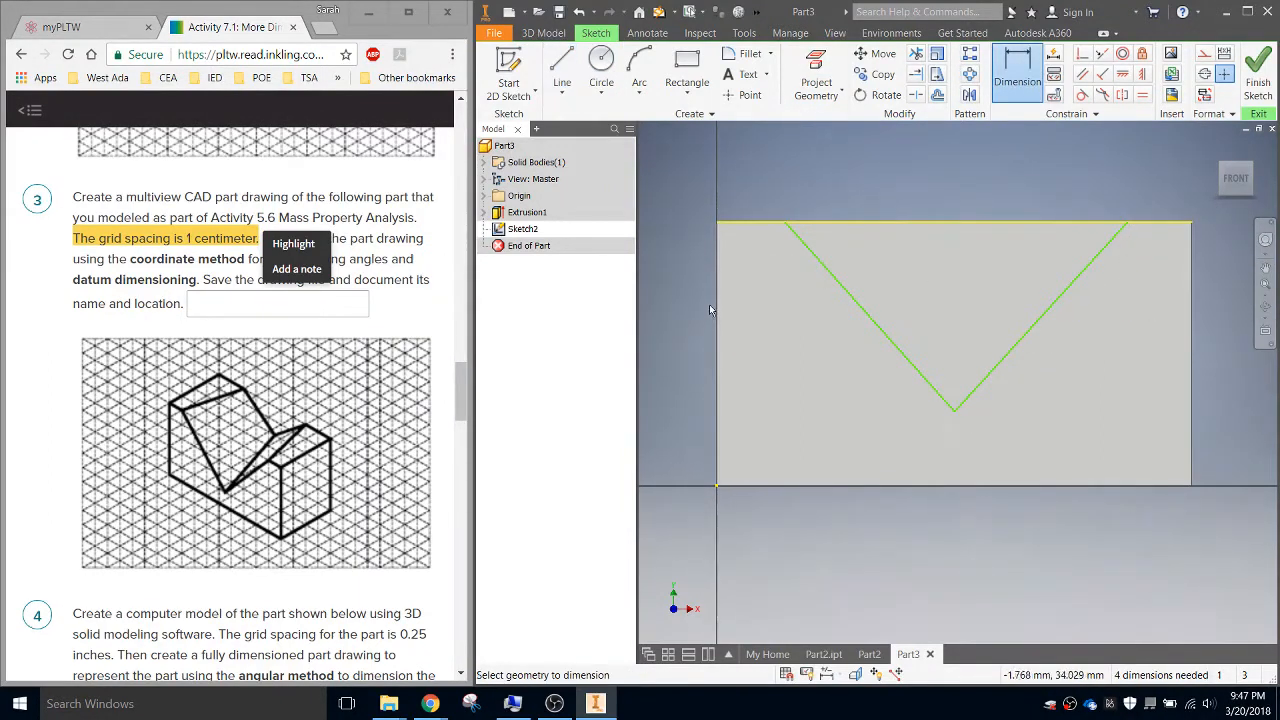
pyautogui.click(717, 310)
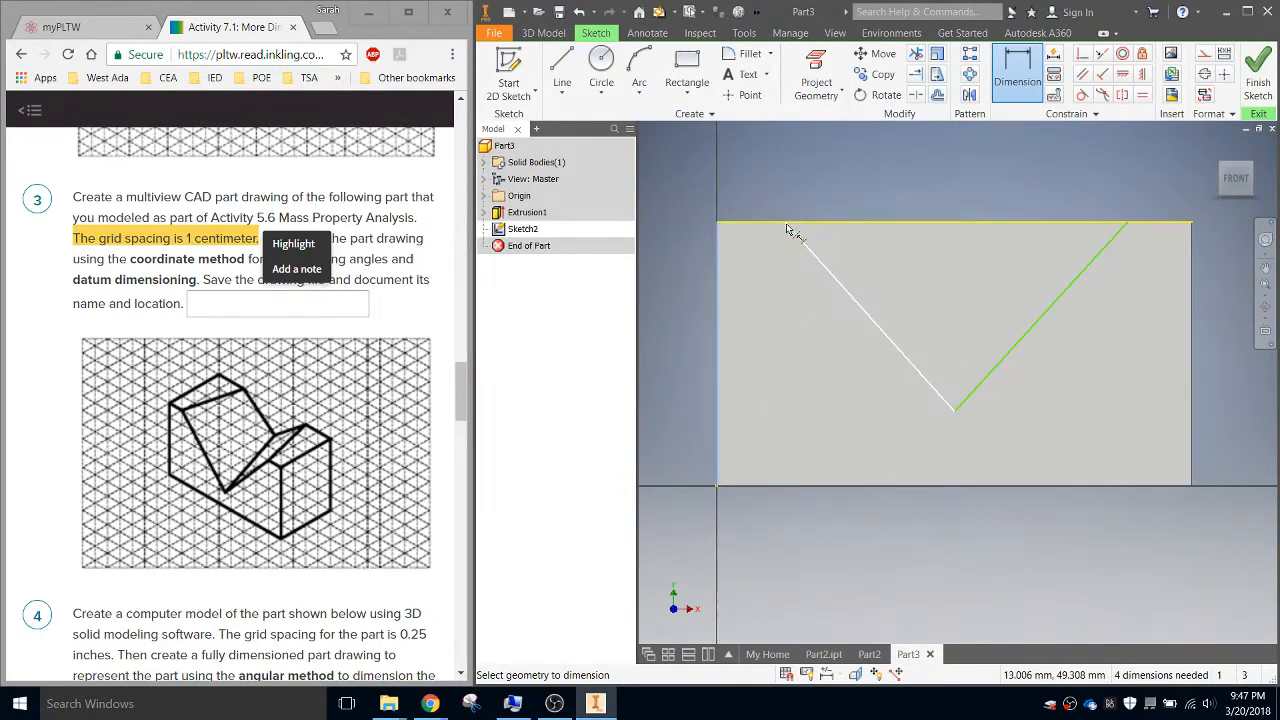
pyautogui.click(786, 226)
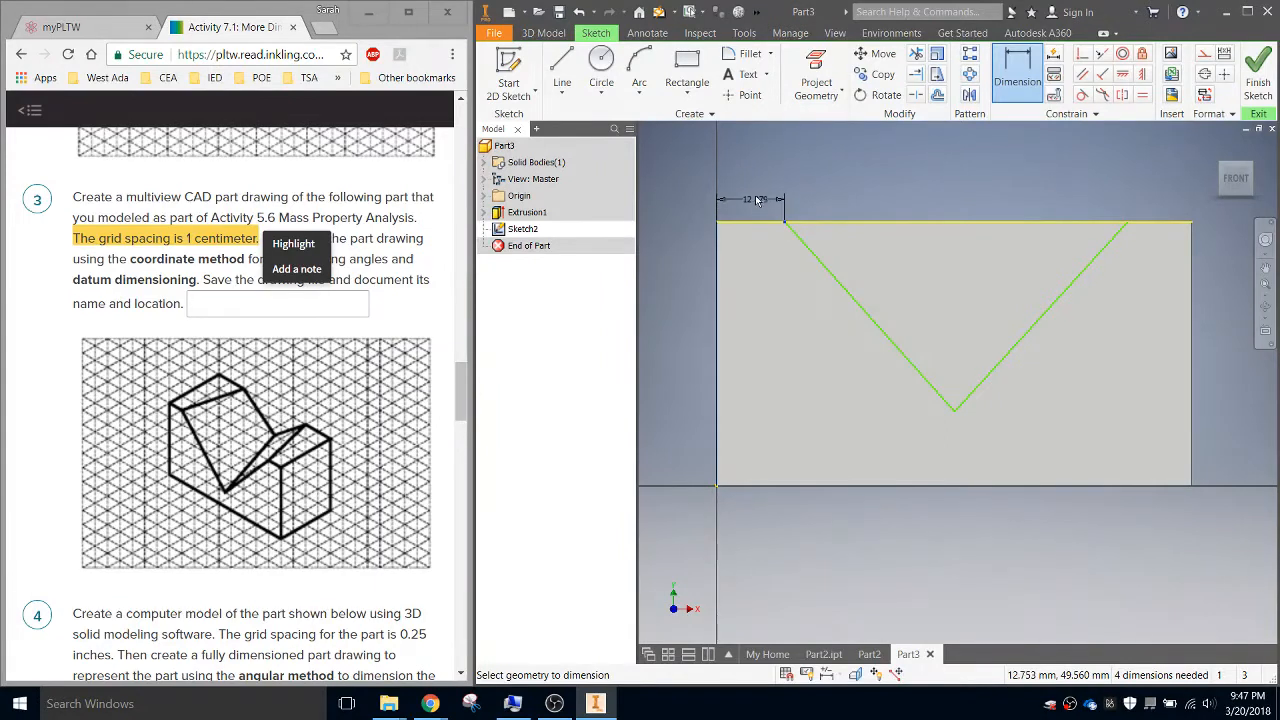
pyautogui.click(763, 203)
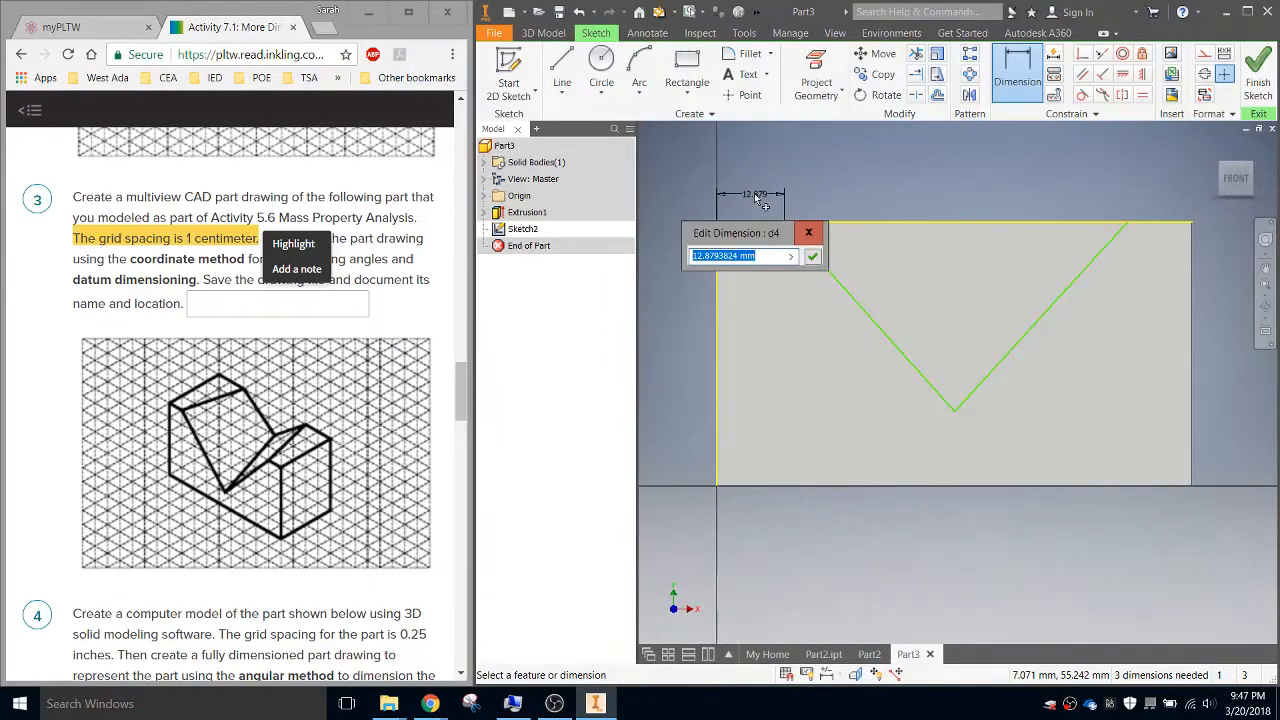
pyautogui.write('10')
pyautogui.press('Return')
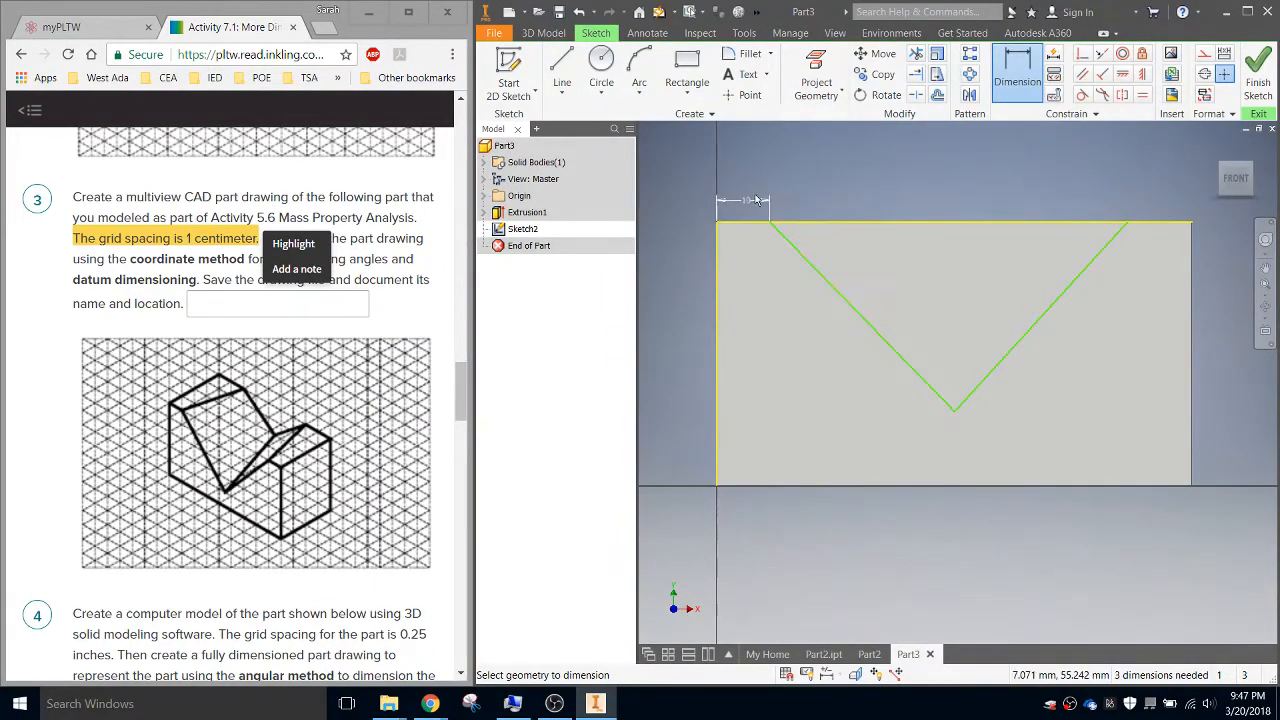
# Dimension the V's upper-right endpoint 10 mm from the right edge of the face.
pyautogui.click(1192, 263)
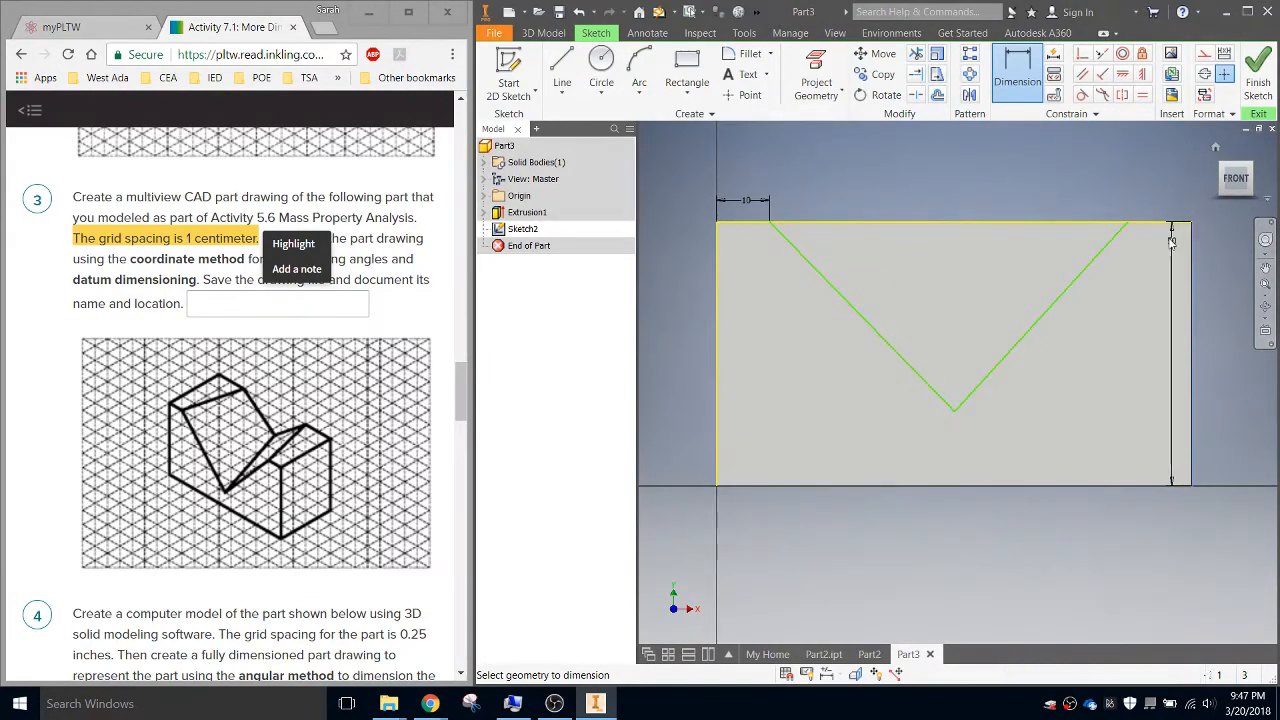
pyautogui.click(1127, 222)
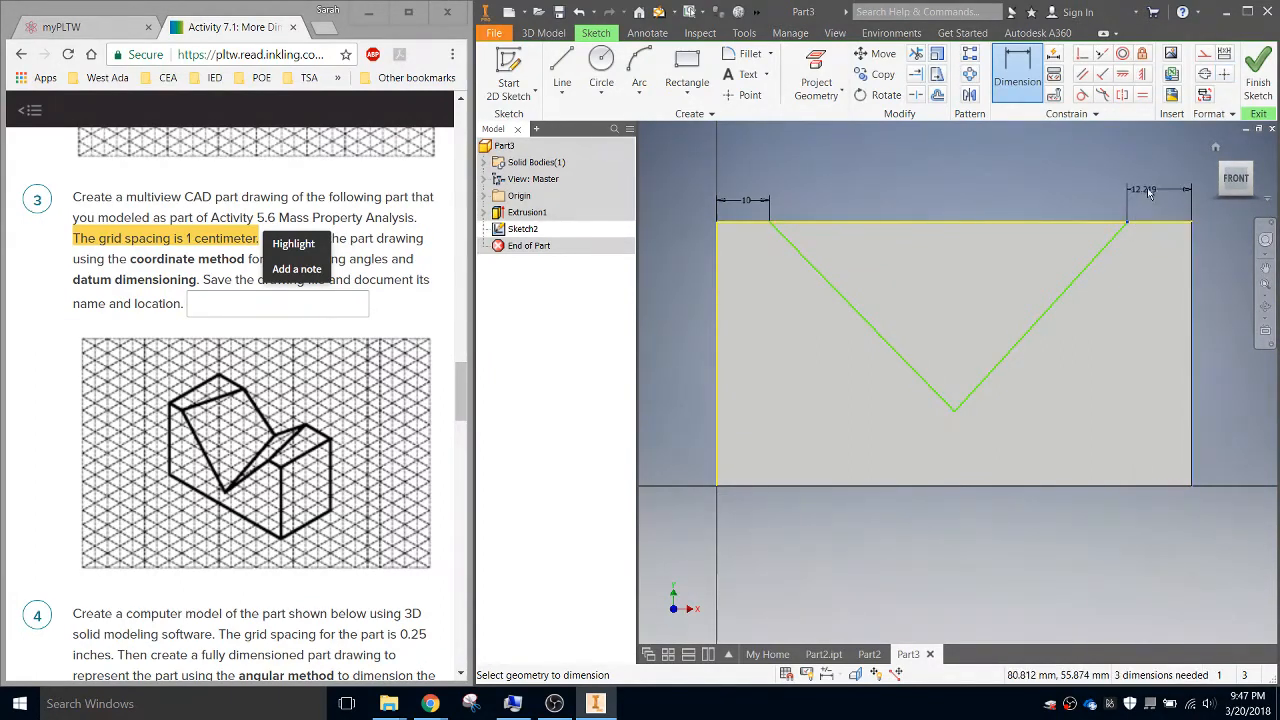
pyautogui.click(1156, 194)
pyautogui.write('10')
pyautogui.press('Return')
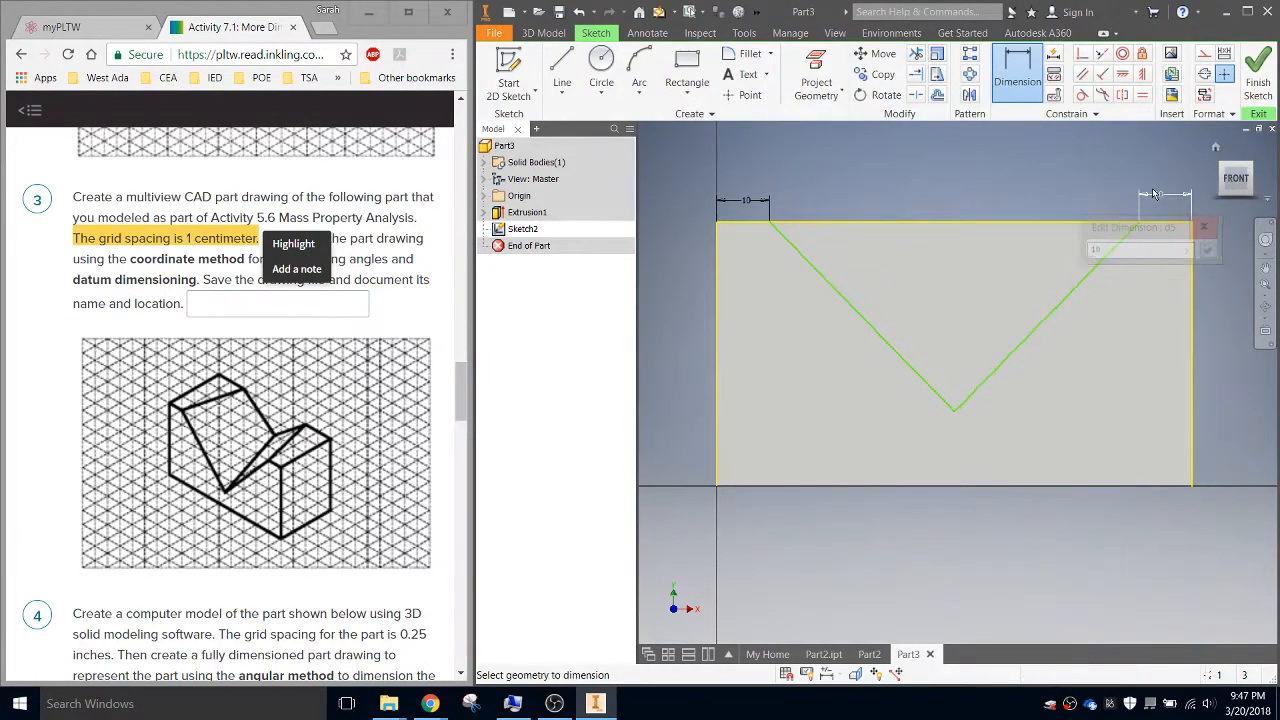
# Dimension the V's lowest point 10 mm above the bottom edge of the face.
pyautogui.click(1064, 488)
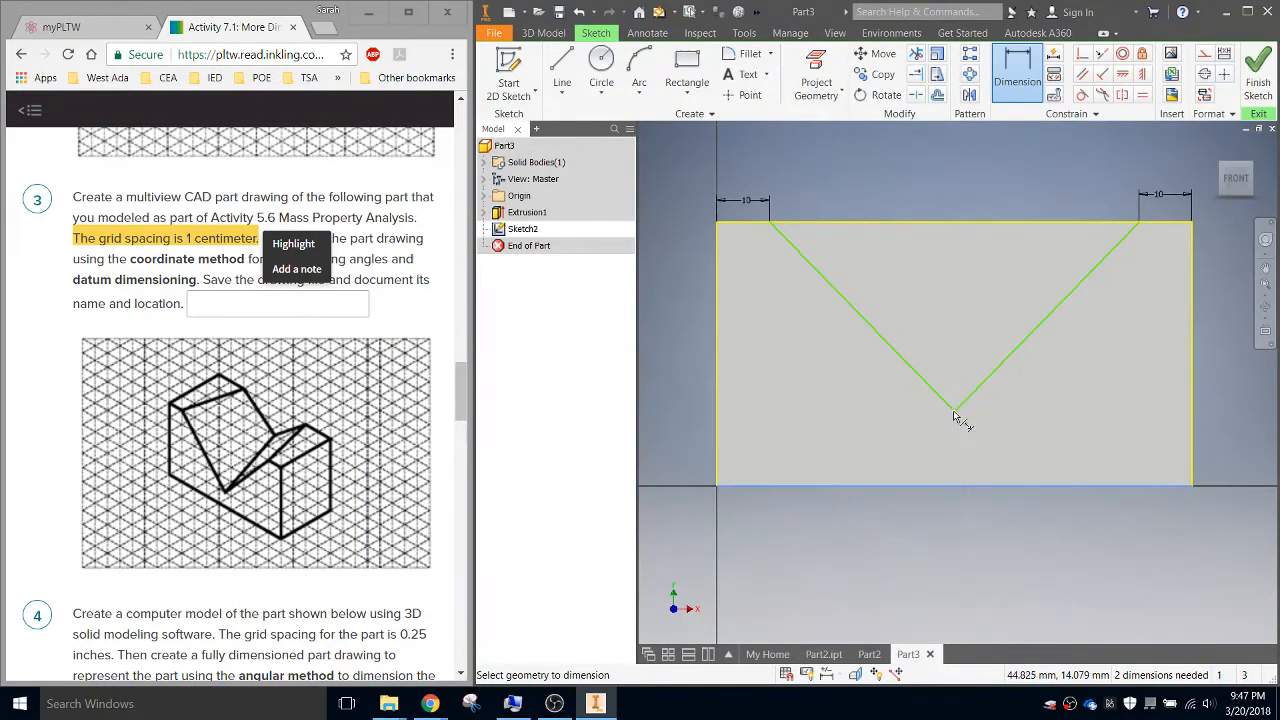
pyautogui.click(955, 412)
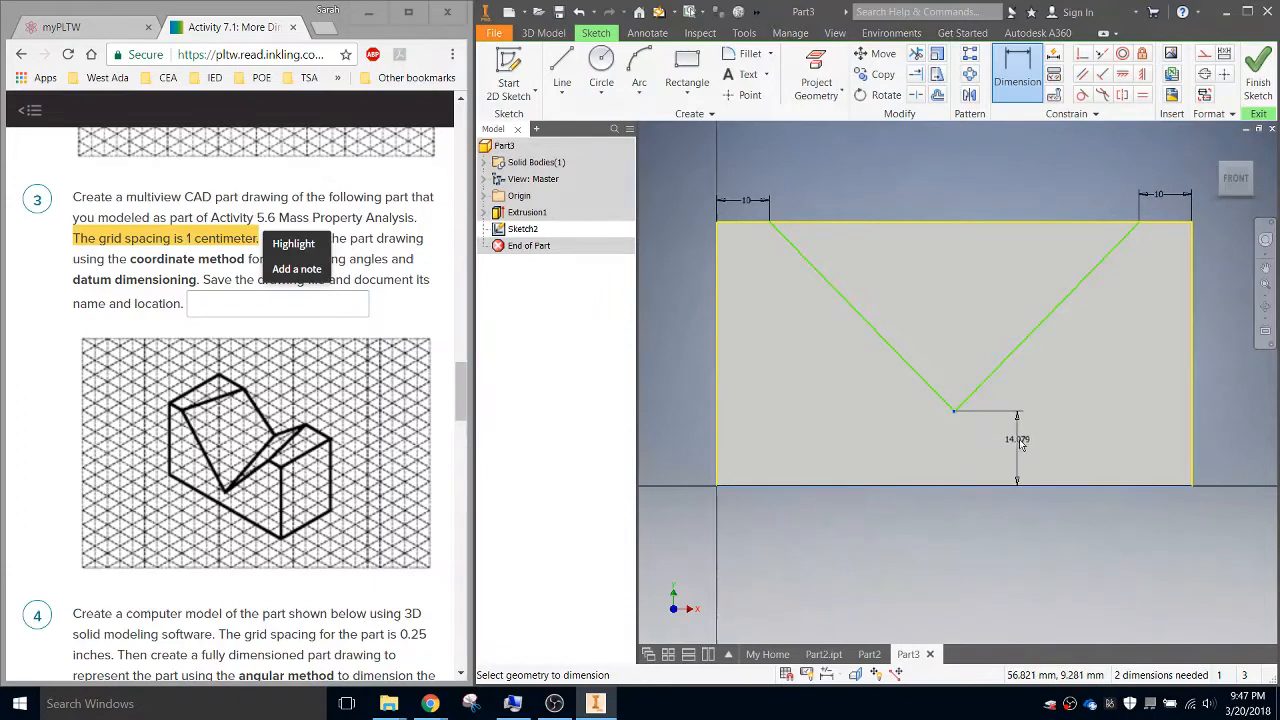
pyautogui.click(1024, 447)
pyautogui.write('1')
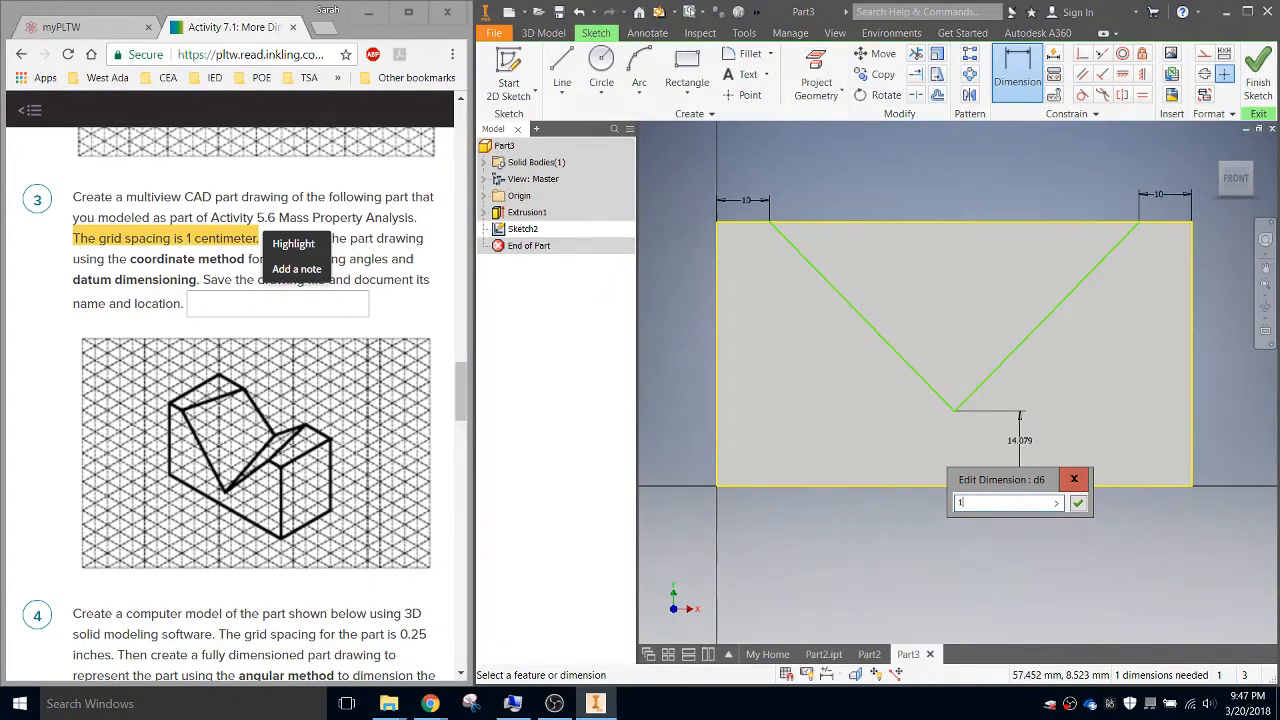
pyautogui.write('0')
pyautogui.press('Return')
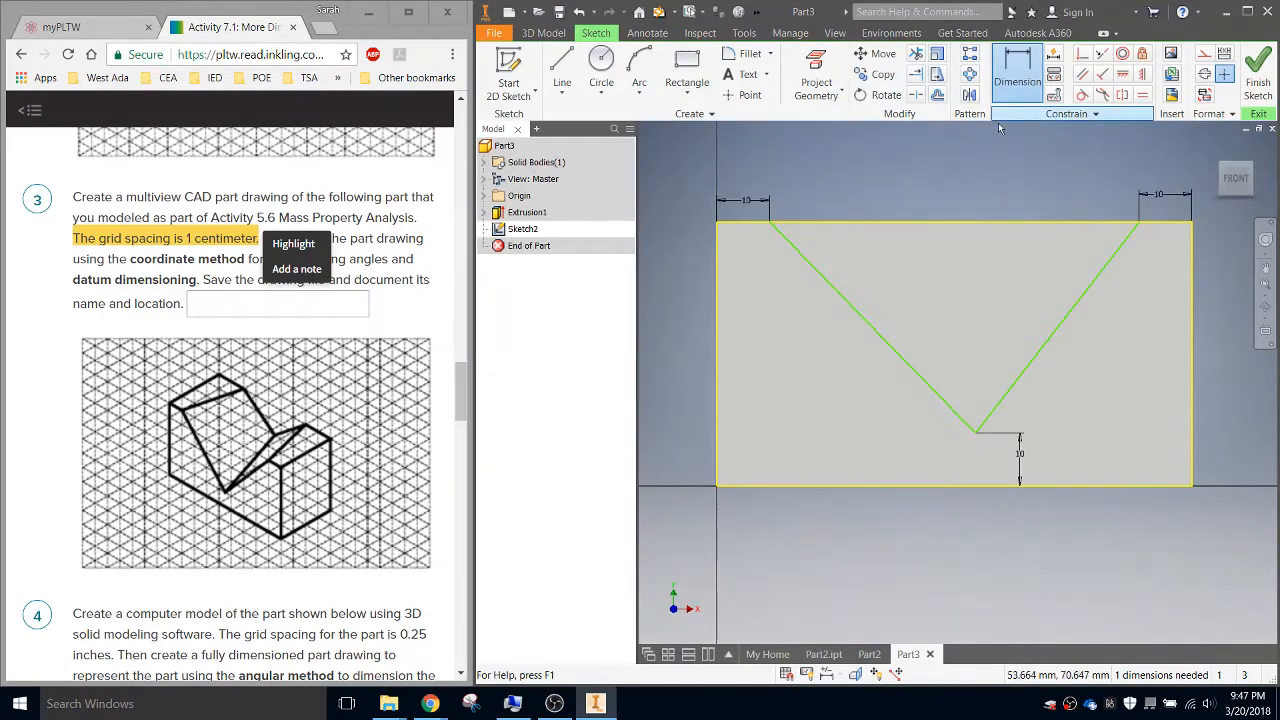
# Dimension the V's lowest point horizontally from the left edge of the face as 90/2.
pyautogui.click(718, 434)
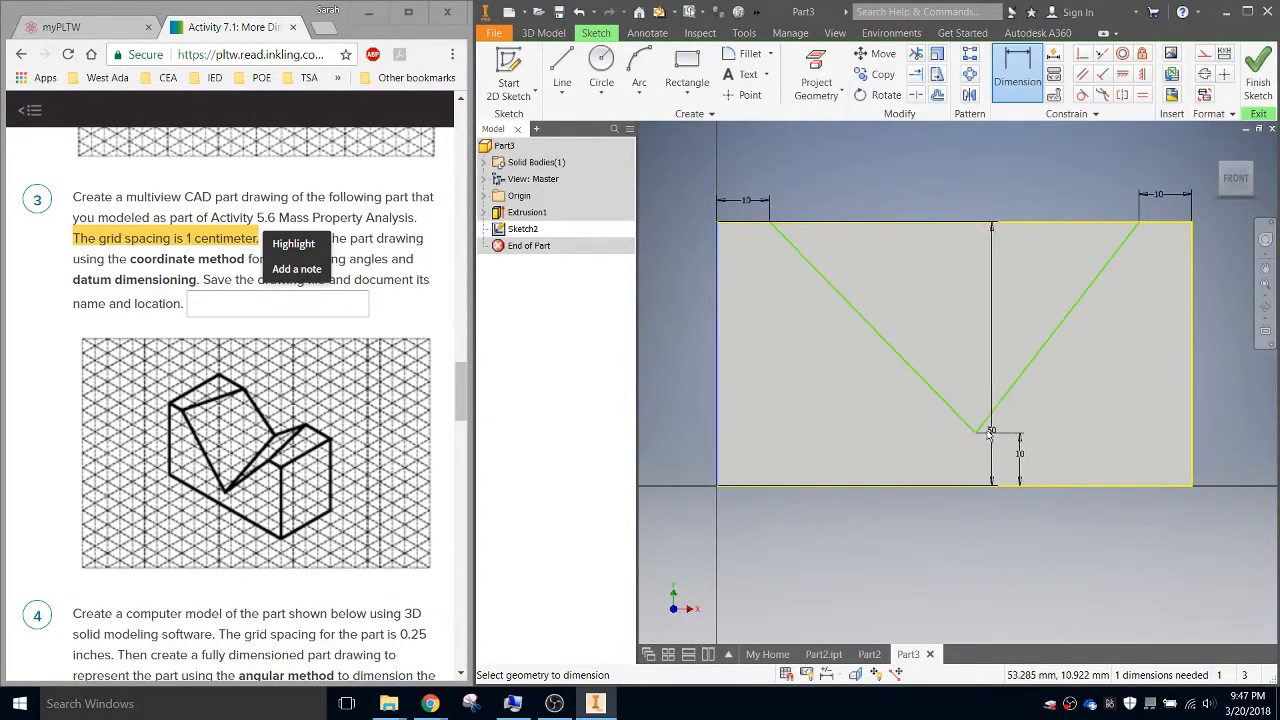
pyautogui.click(978, 433)
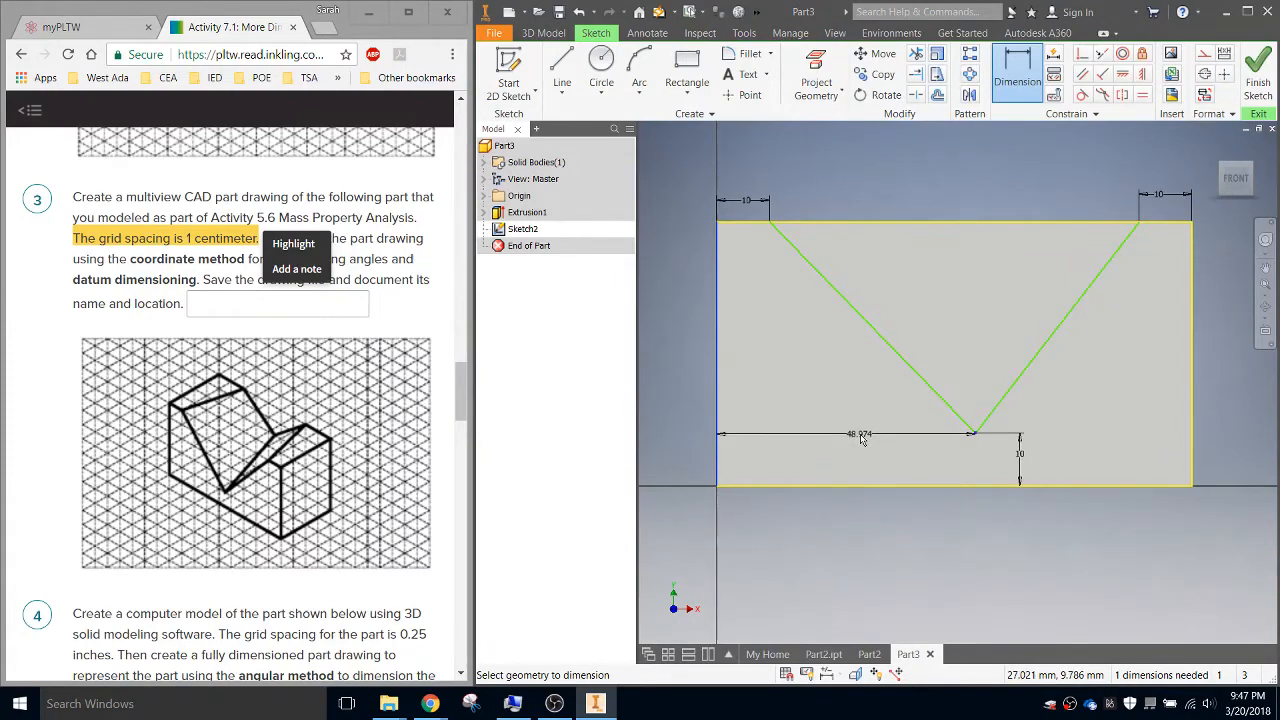
pyautogui.click(862, 438)
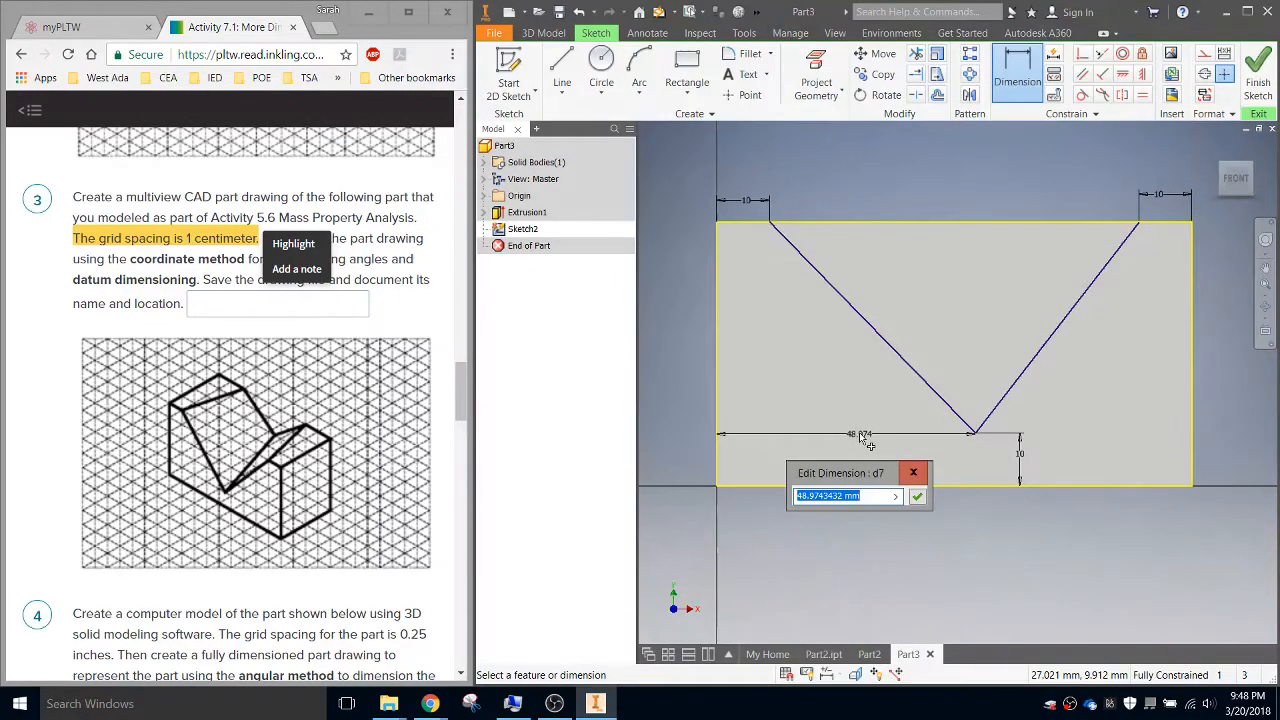
pyautogui.write('90/2')
pyautogui.press('Return')
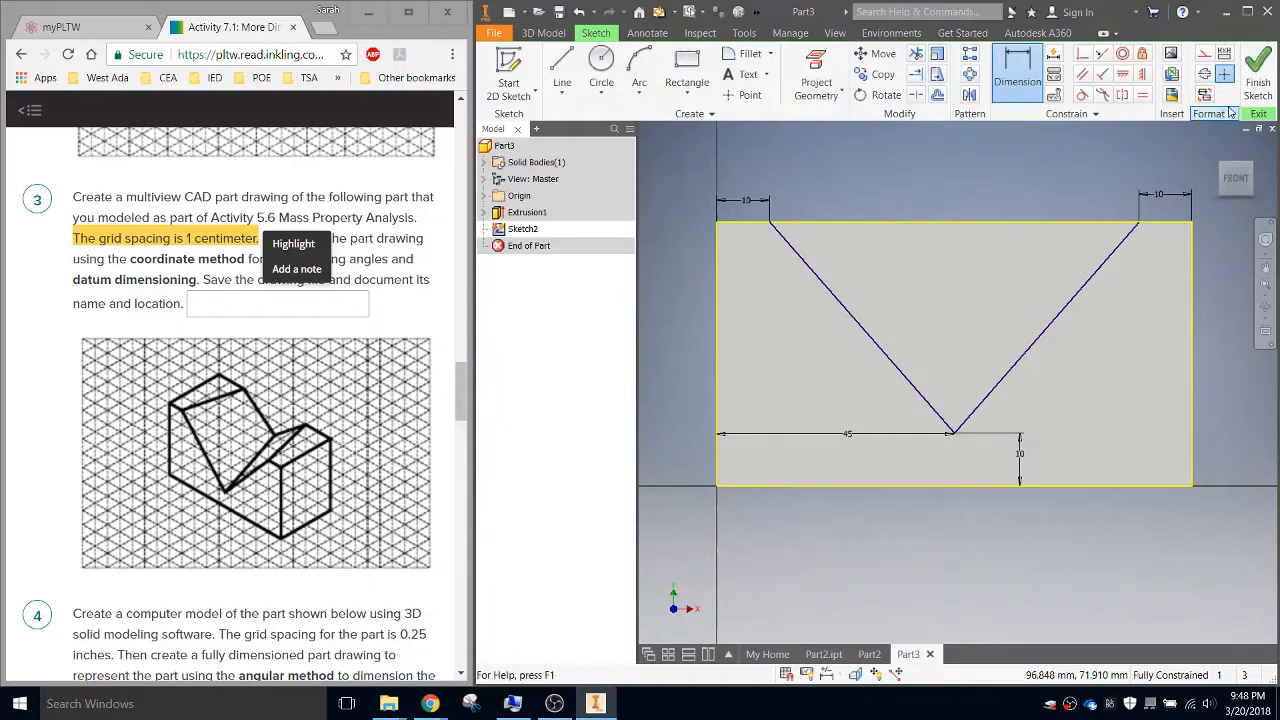
# Close the V with a line joining its two upper endpoints along the top edge, and finish the sketch.
pyautogui.click(562, 66)
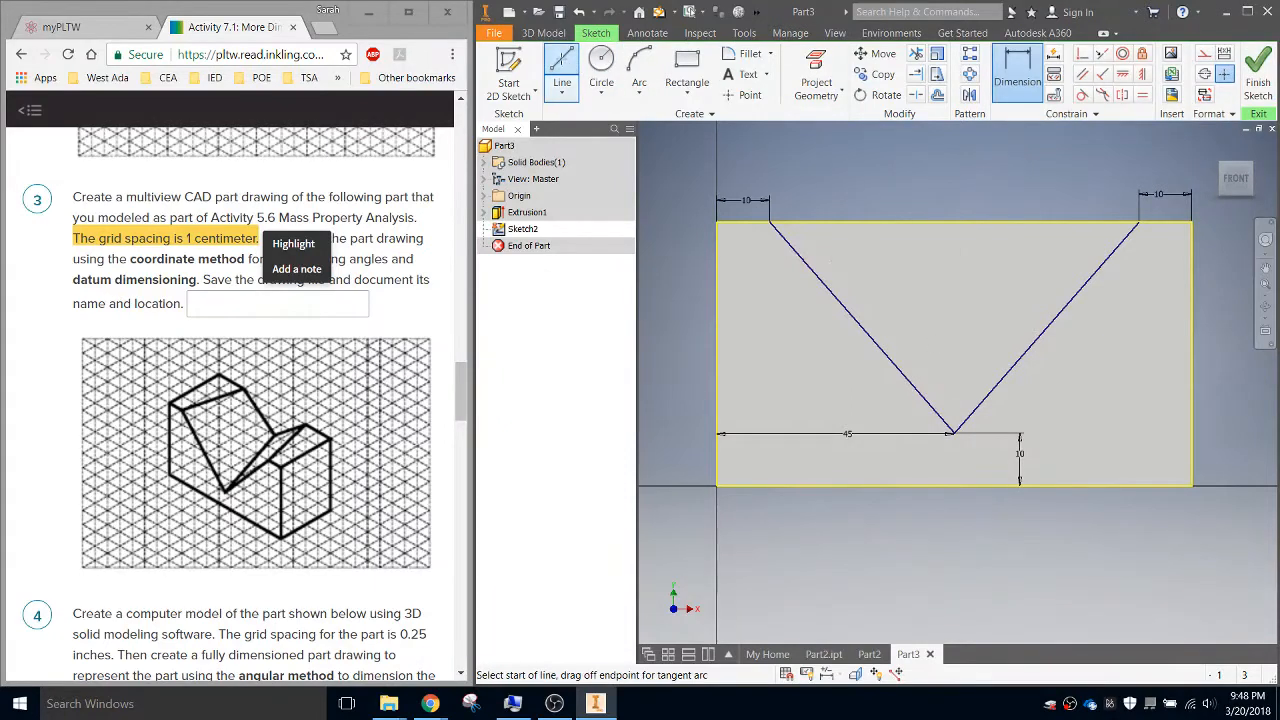
pyautogui.click(770, 221)
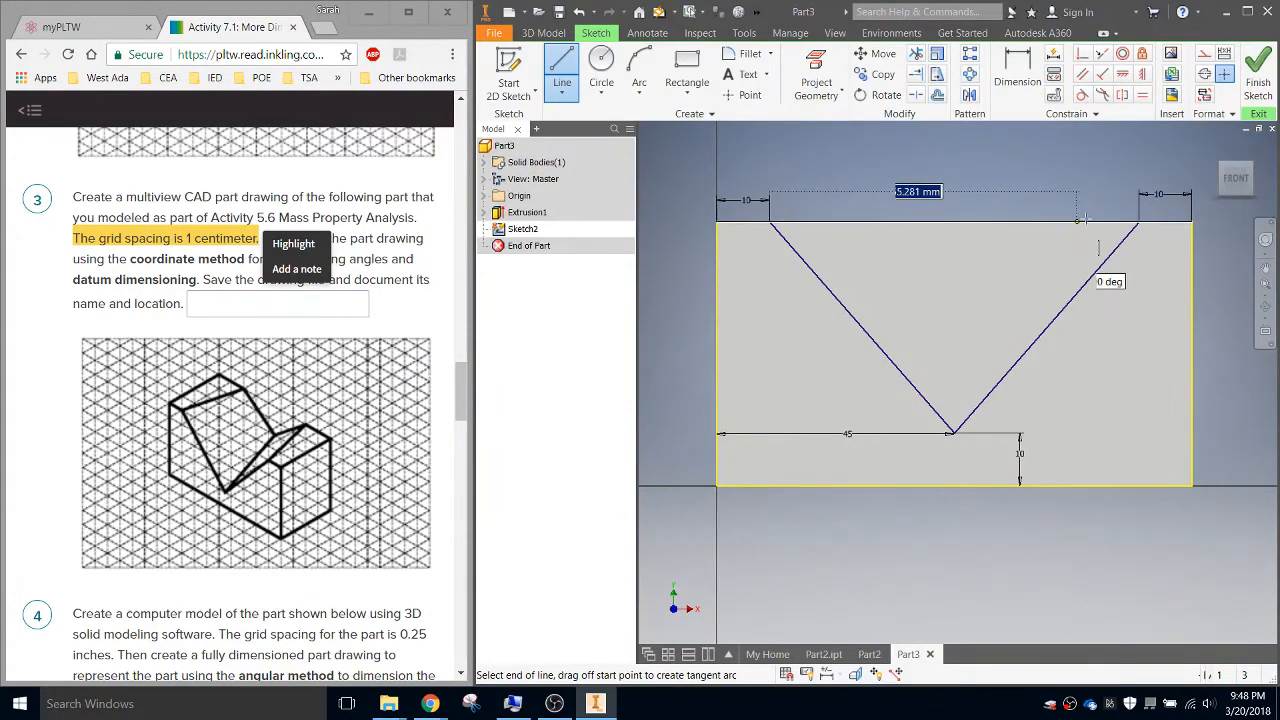
pyautogui.click(1139, 221)
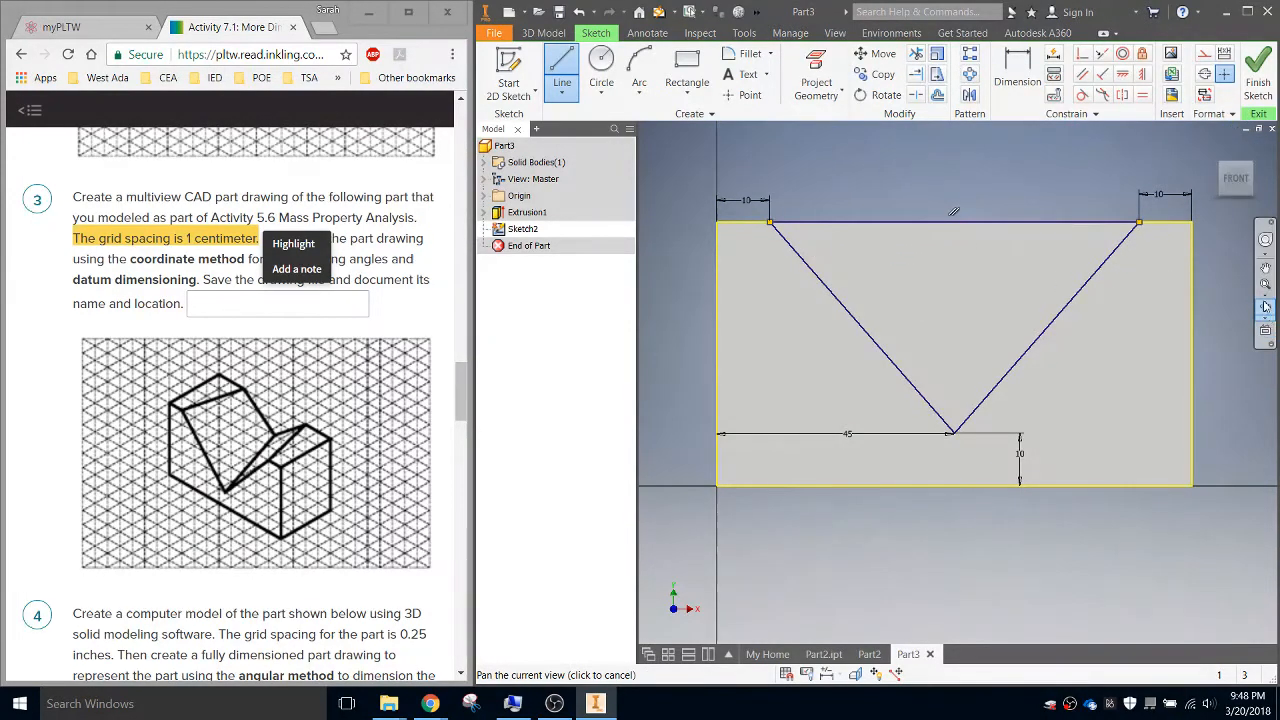
pyautogui.click(1256, 84)
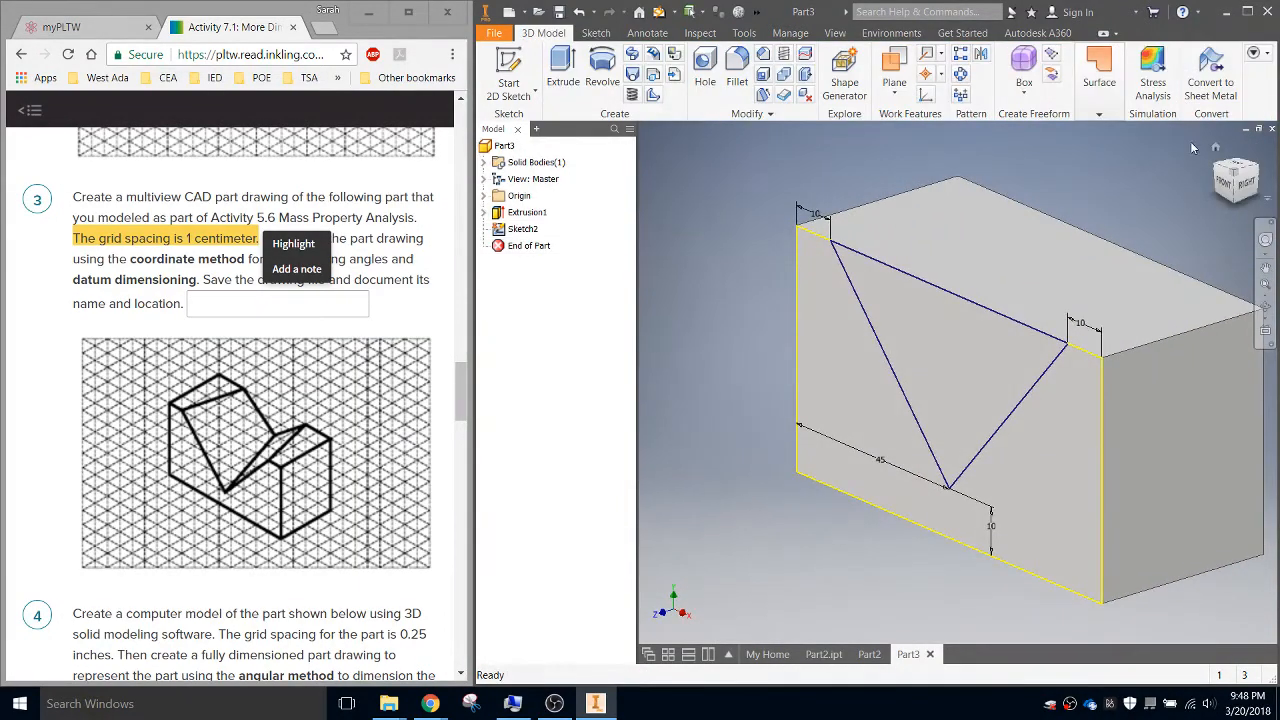
# Sketch a two-line V on the block's opposite large face, opening at its top edge, about 43 mm wide and 23 mm deep.
pyautogui.click(1257, 172)
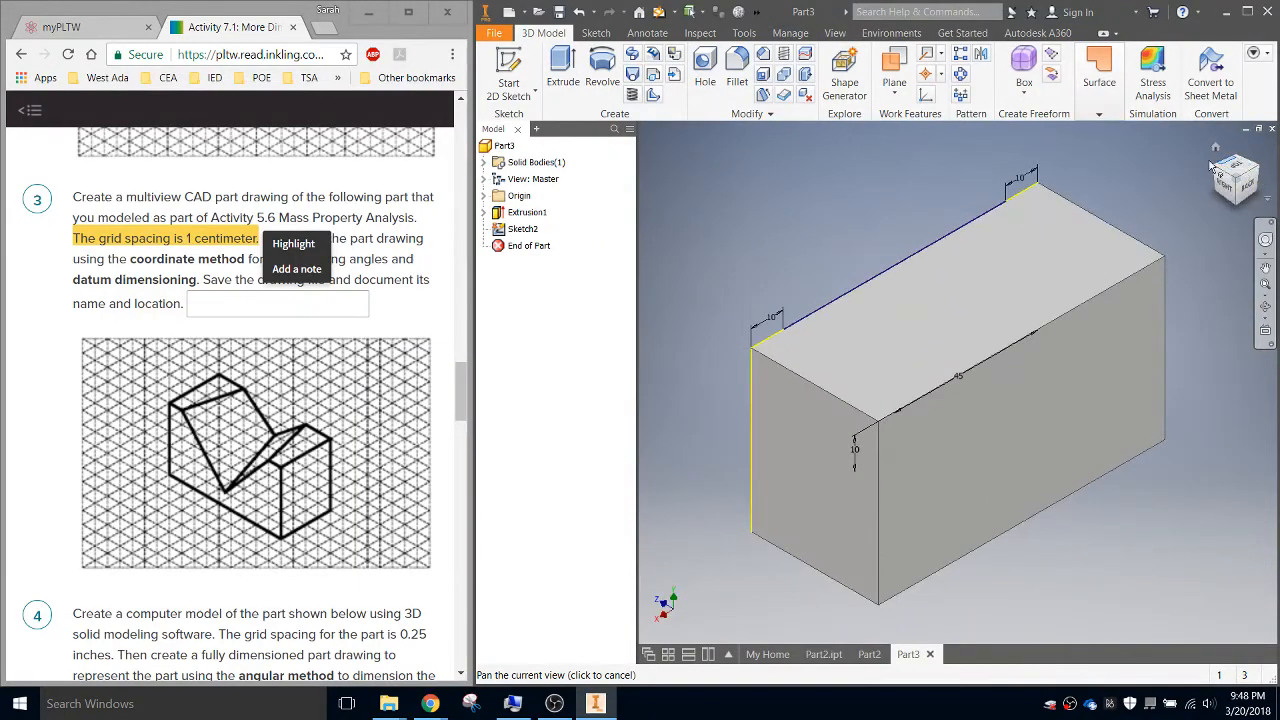
pyautogui.click(508, 80)
pyautogui.click(1066, 426)
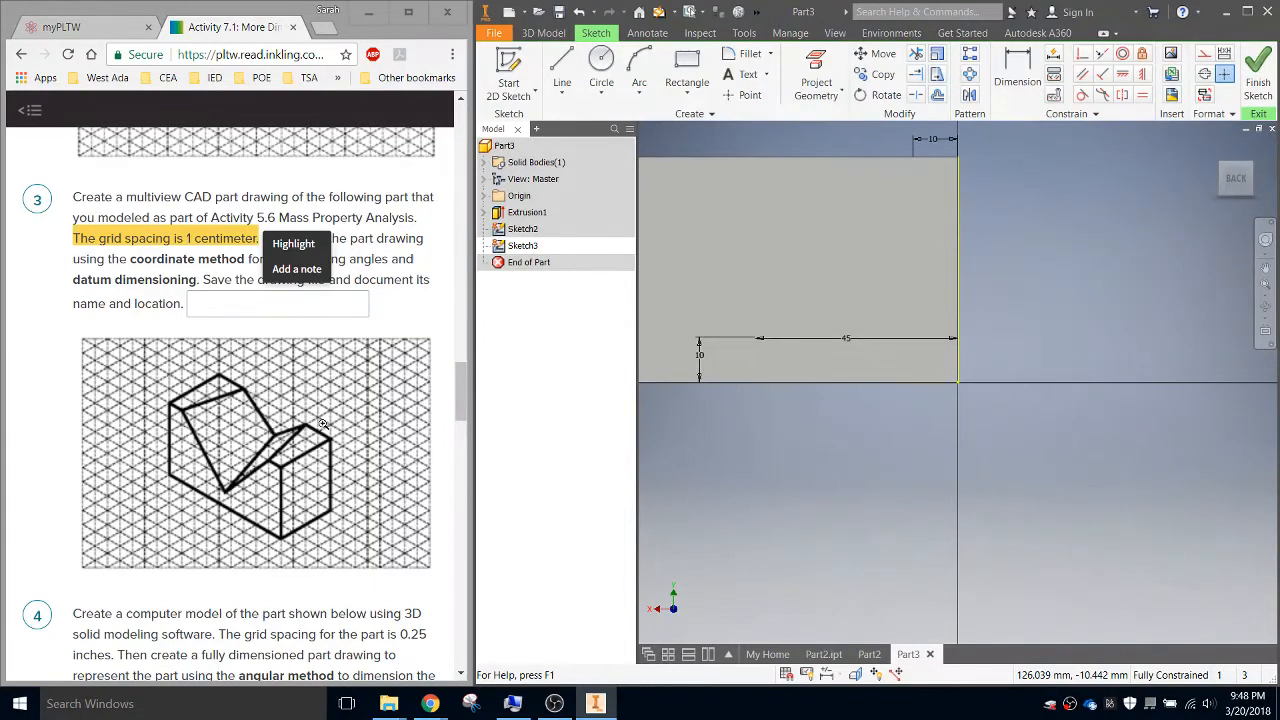
pyautogui.moveTo(780, 300); pyautogui.dragTo(950, 351, button='middle')
pyautogui.click(561, 70)
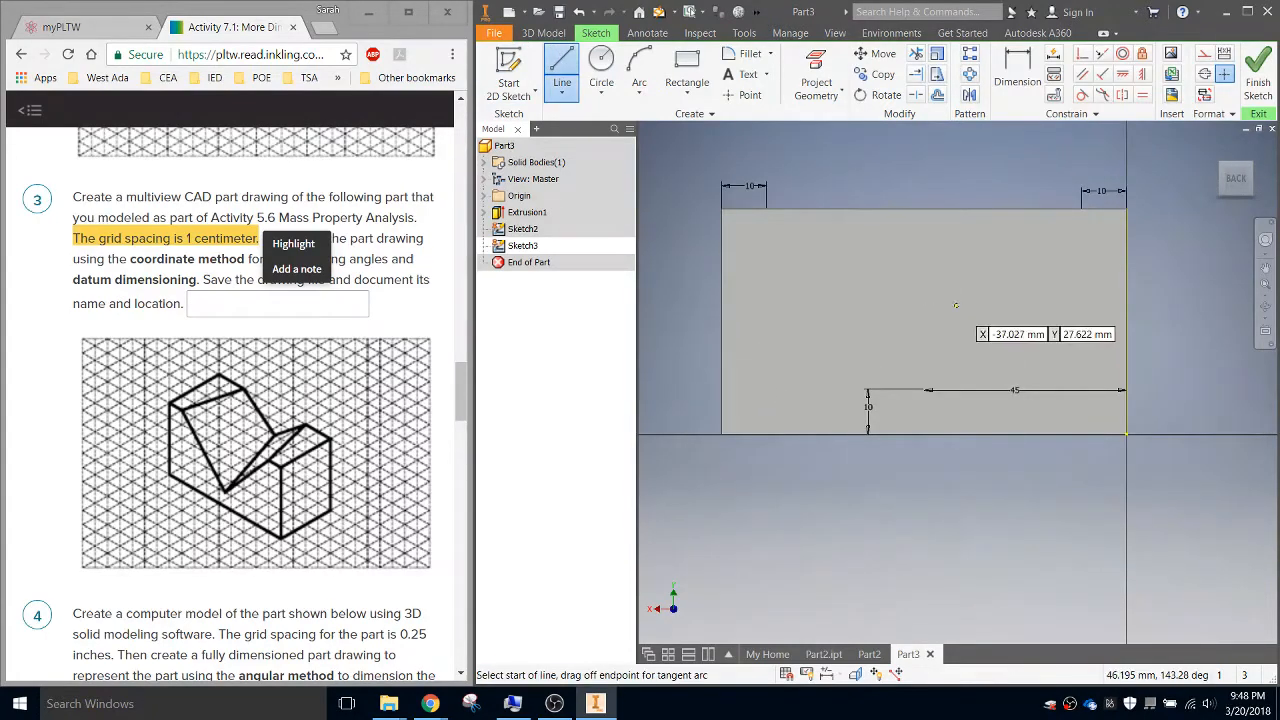
pyautogui.click(826, 208)
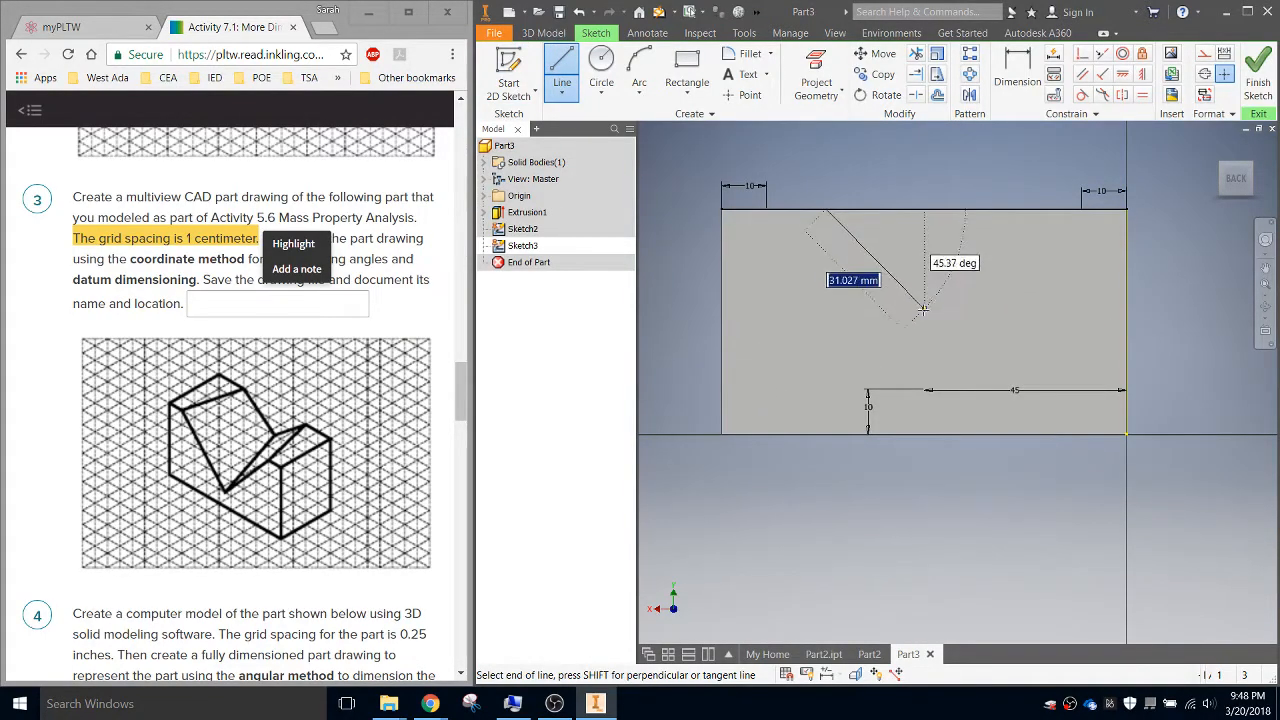
pyautogui.click(924, 311)
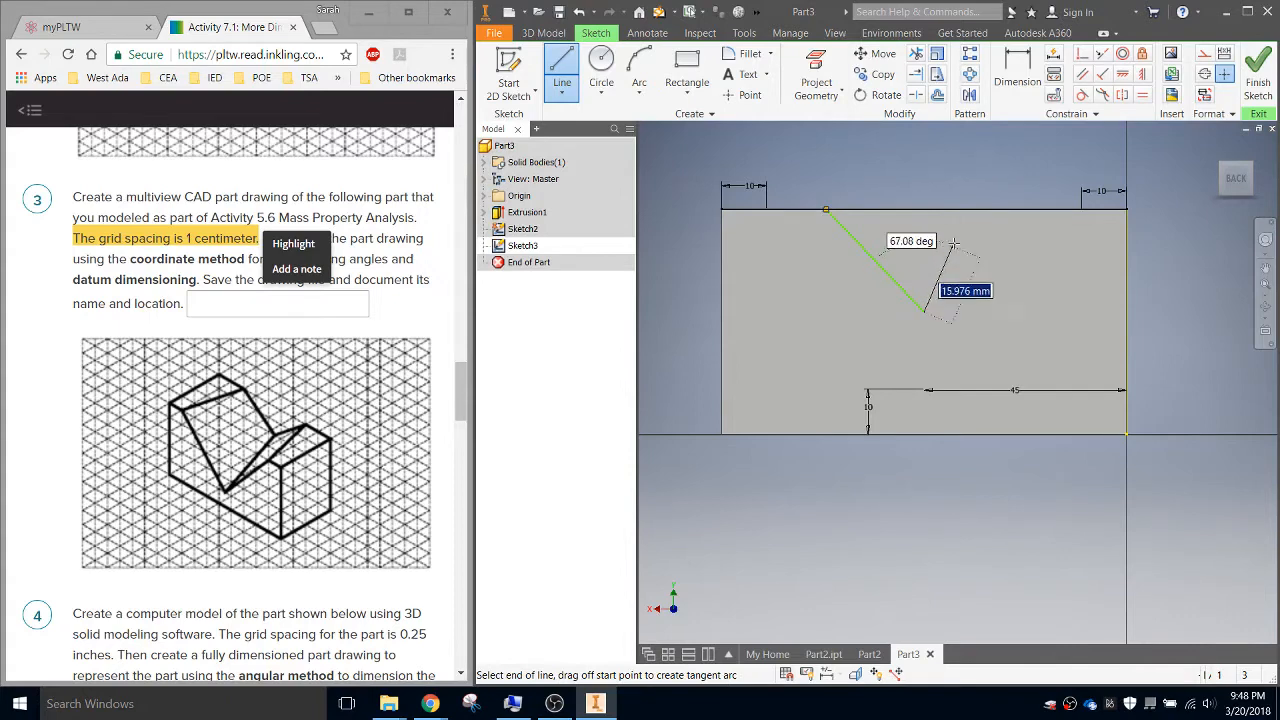
pyautogui.click(1018, 210)
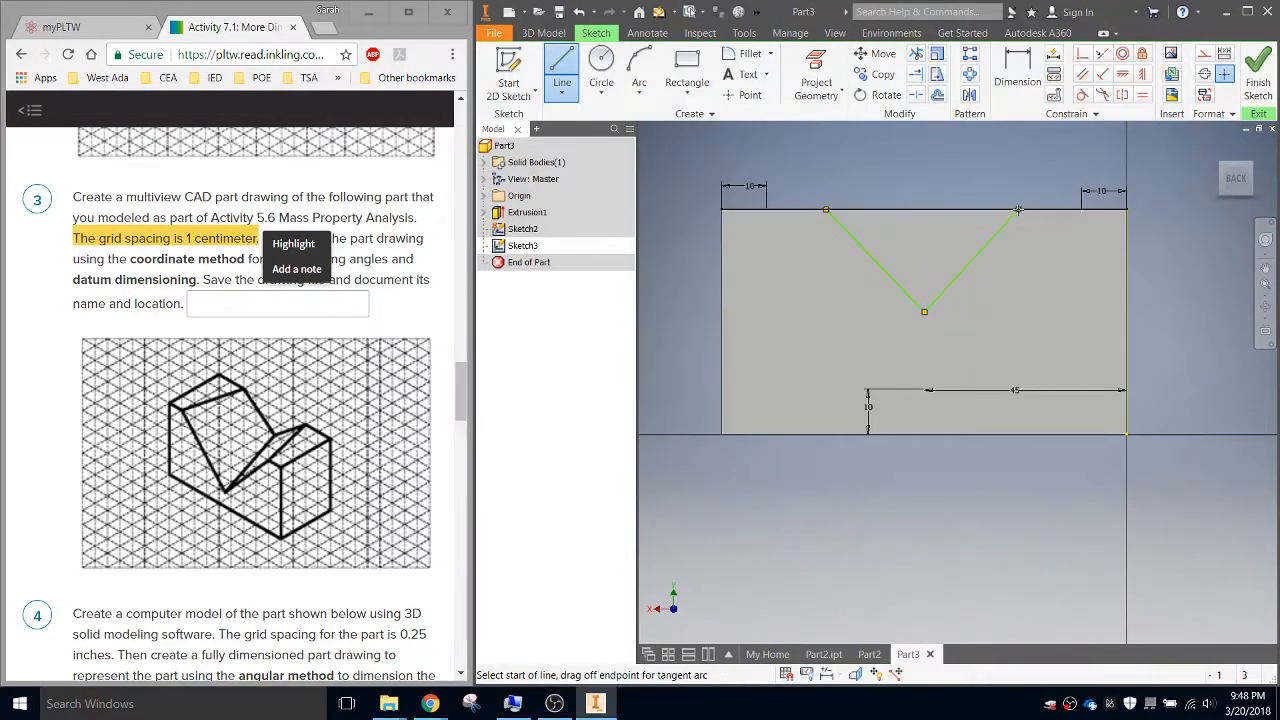
# Dimension the back-face V's upper-left endpoint 20 mm from the left edge of the face.
pyautogui.click(1029, 63)
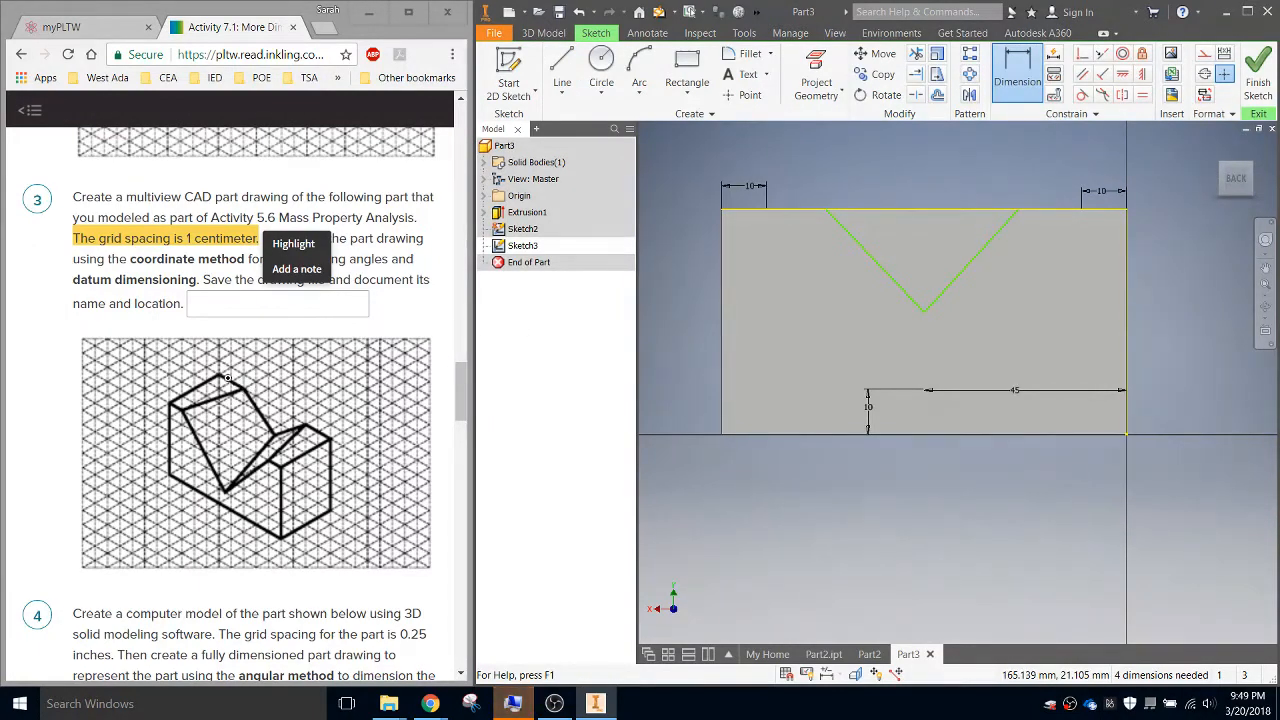
pyautogui.click(721, 264)
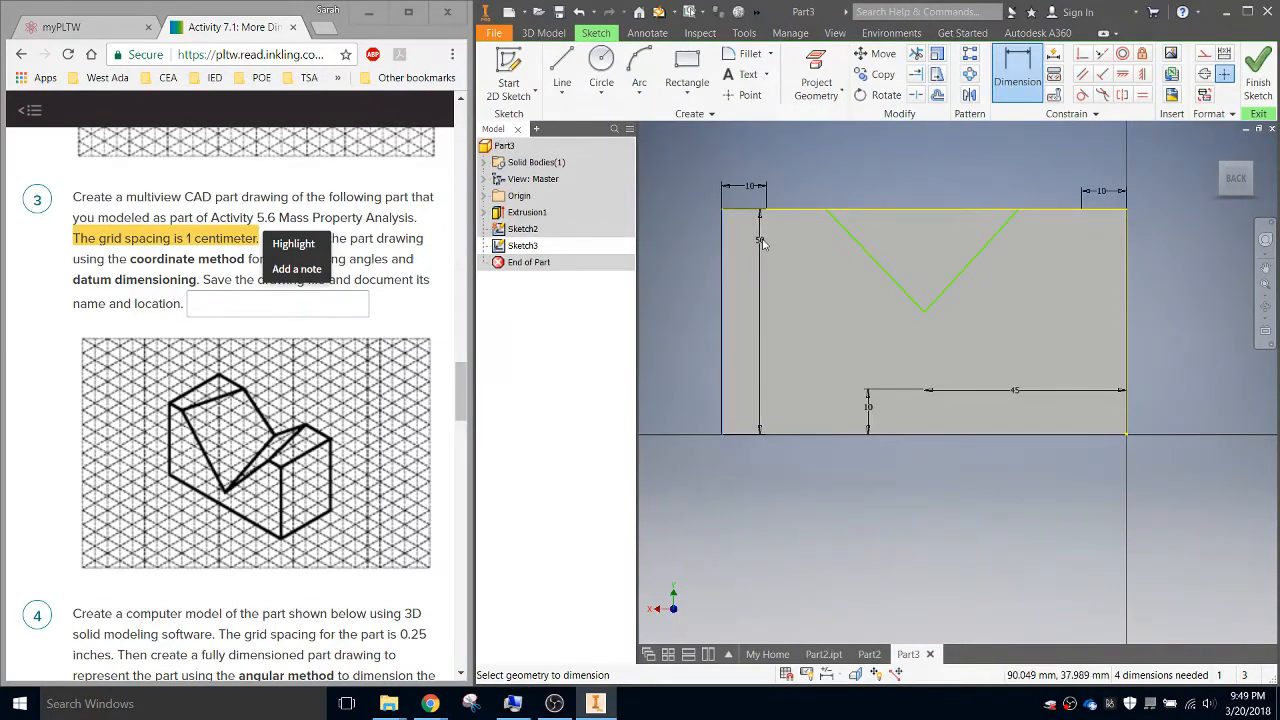
pyautogui.click(825, 209)
pyautogui.click(778, 158)
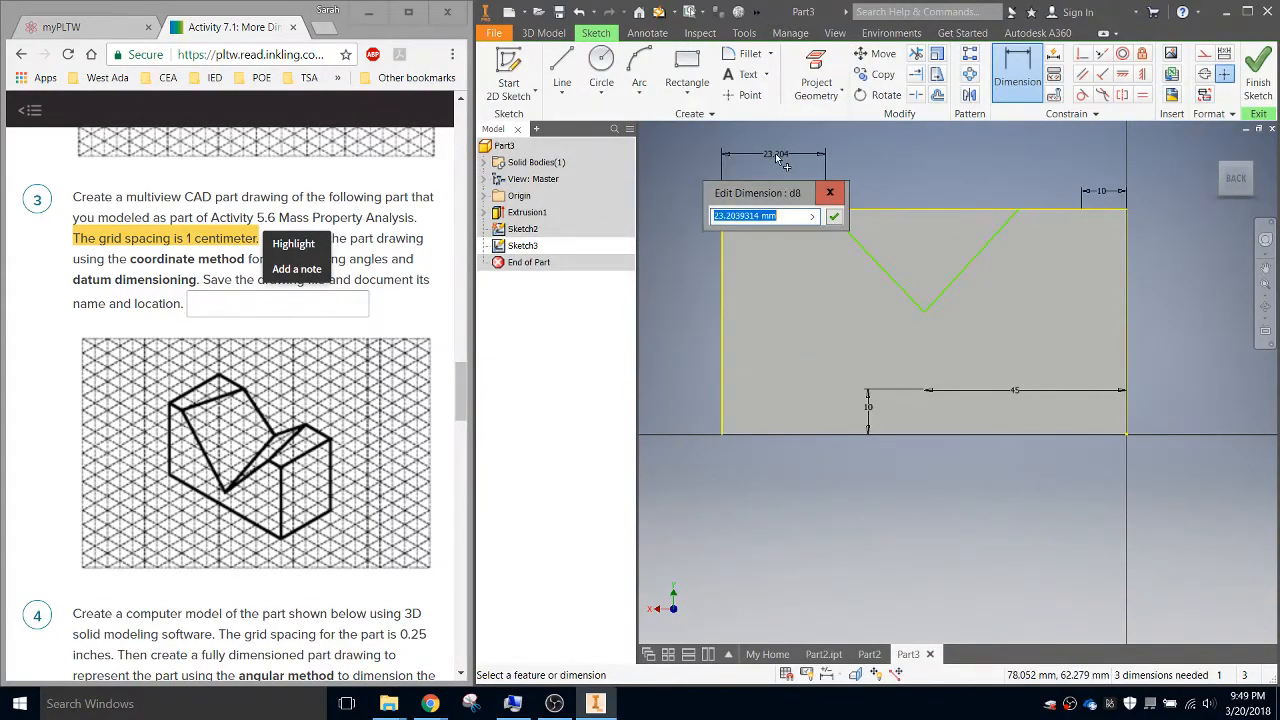
pyautogui.write('20')
pyautogui.press('Return')
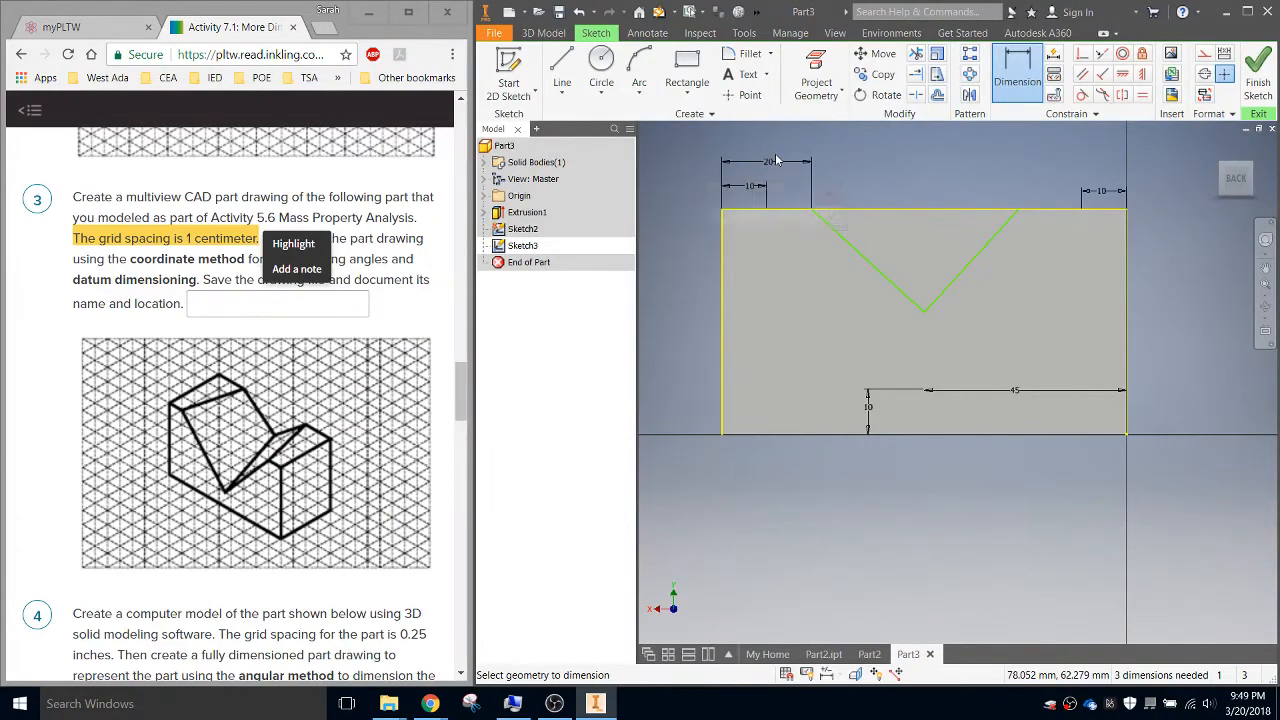
# Dimension the back-face V's upper-right endpoint 20 mm from the right edge of the face.
pyautogui.click(1127, 242)
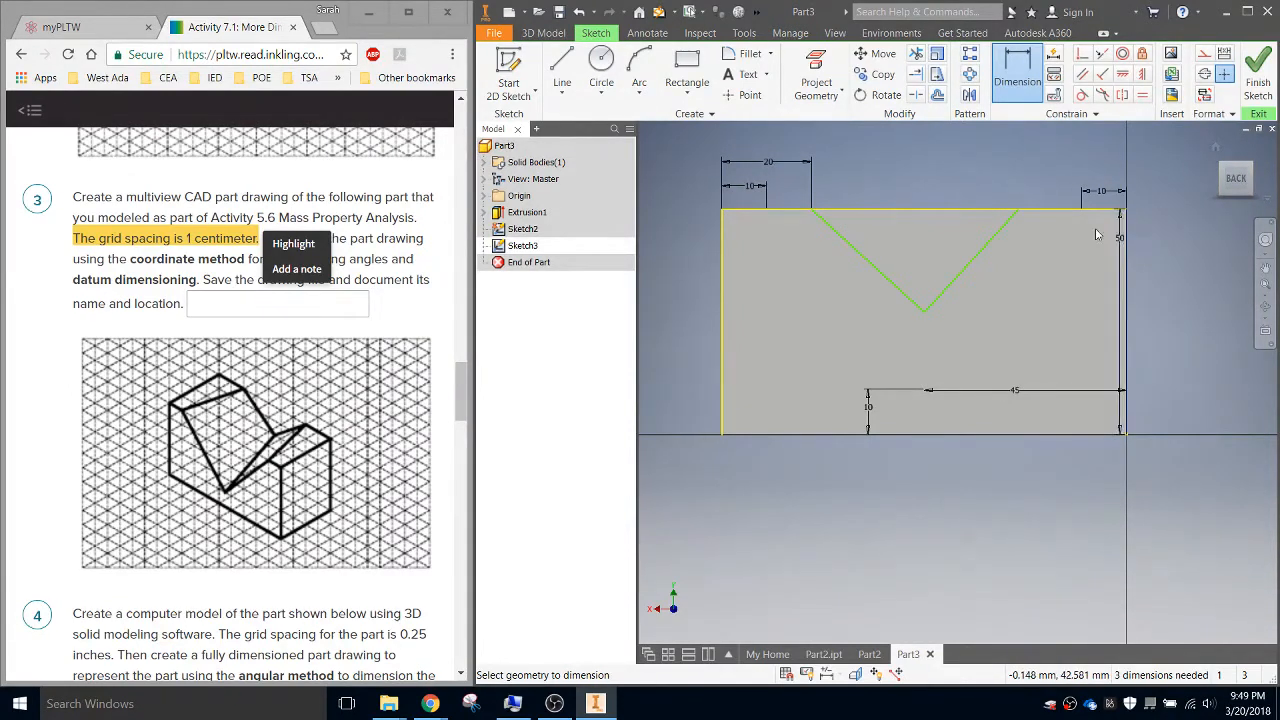
pyautogui.click(1018, 211)
pyautogui.click(1068, 160)
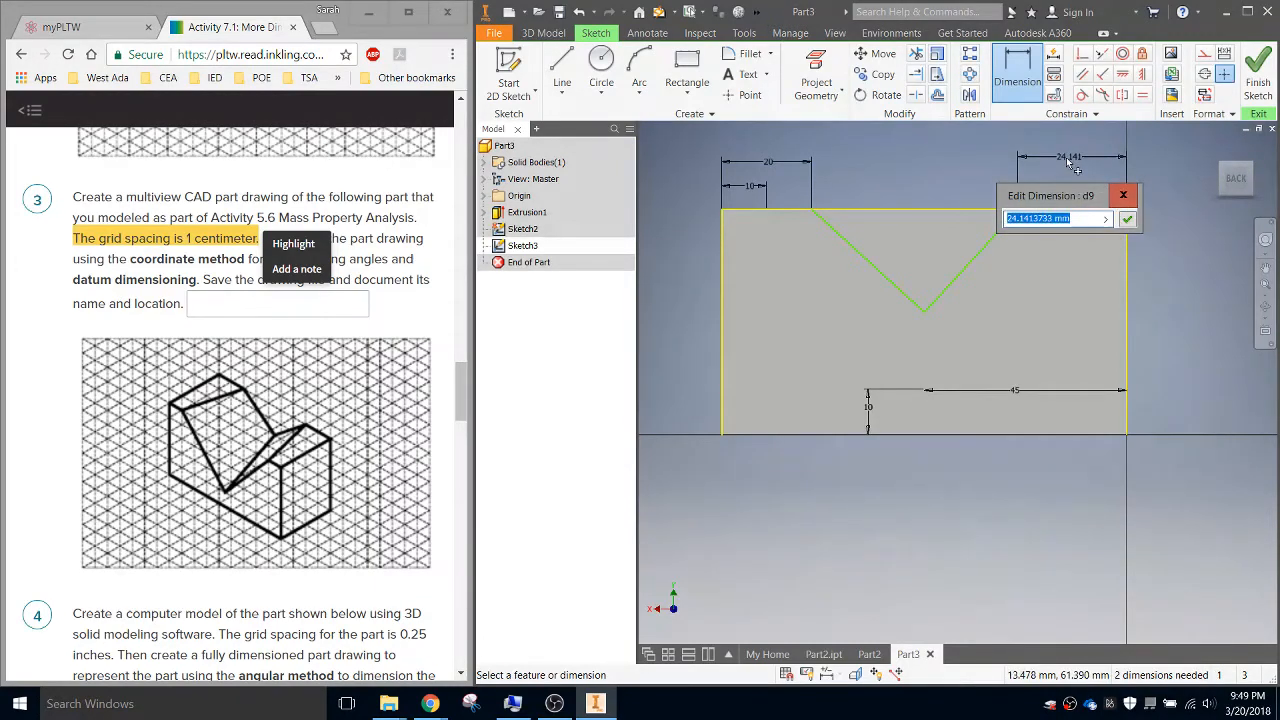
pyautogui.write('20')
pyautogui.press('Return')
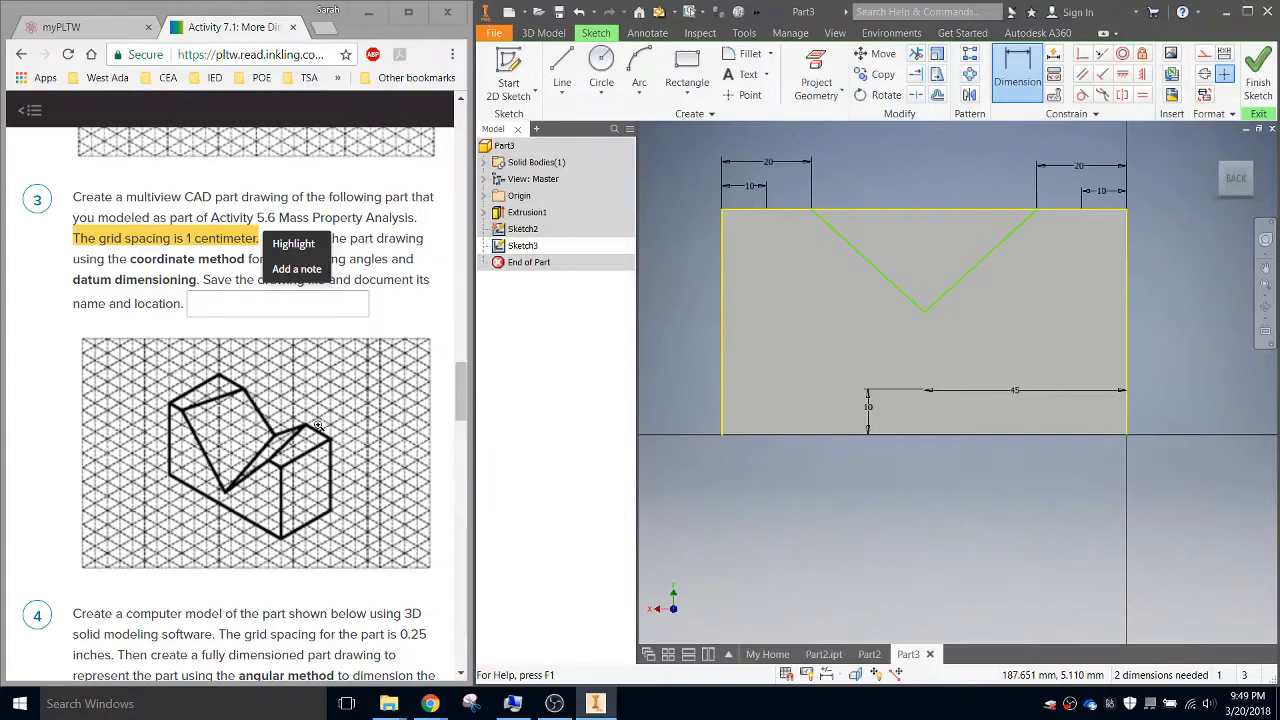
# Dimension the back-face V's lowest point 20 mm below the top edge of the face.
pyautogui.click(942, 210)
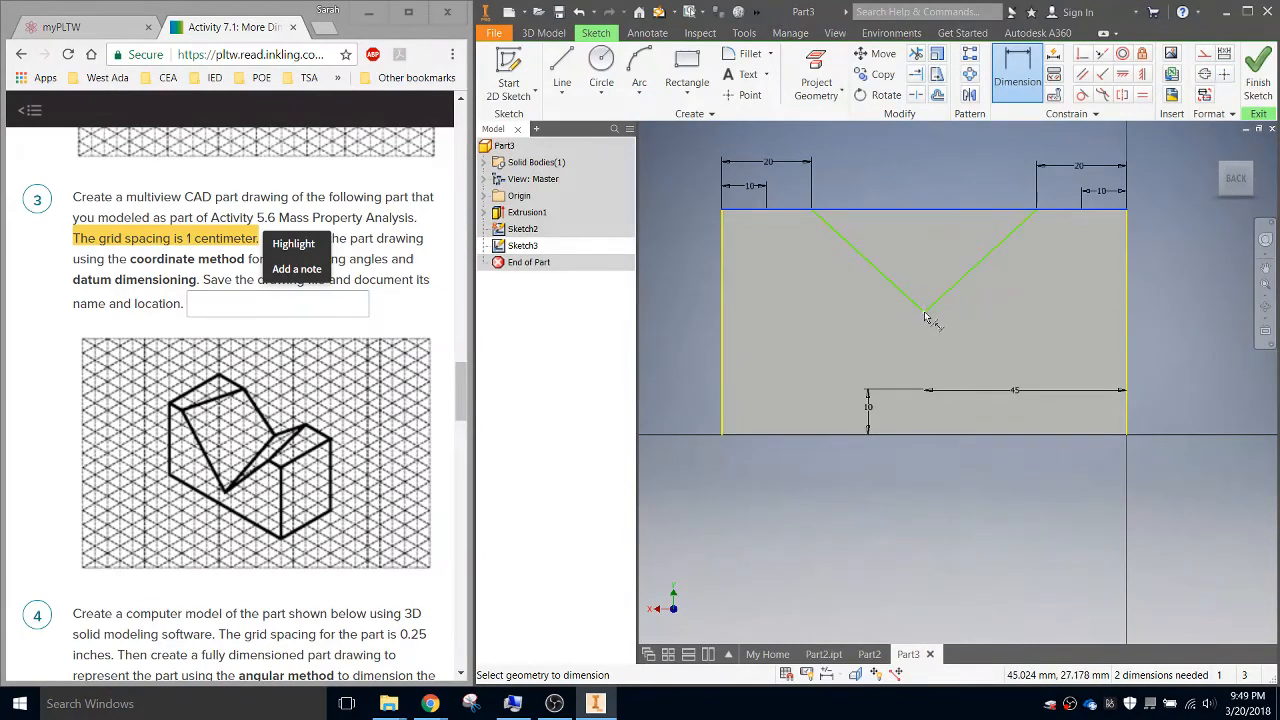
pyautogui.click(925, 314)
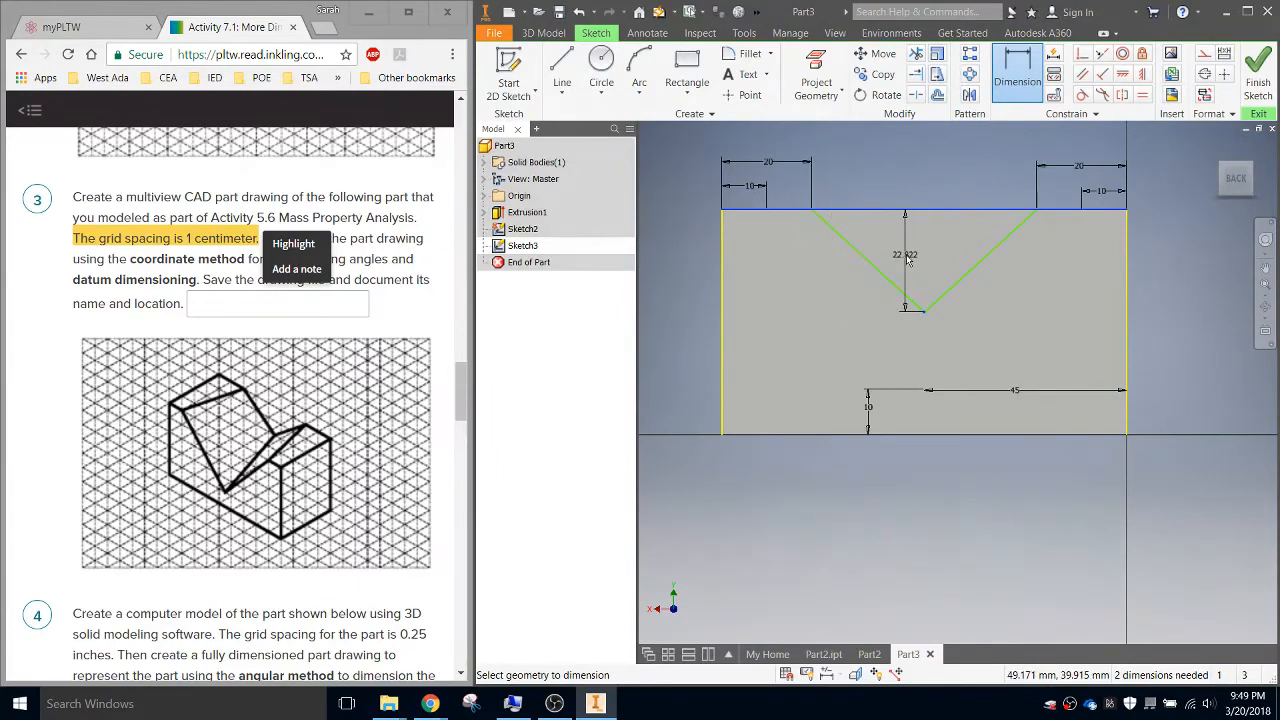
pyautogui.click(908, 257)
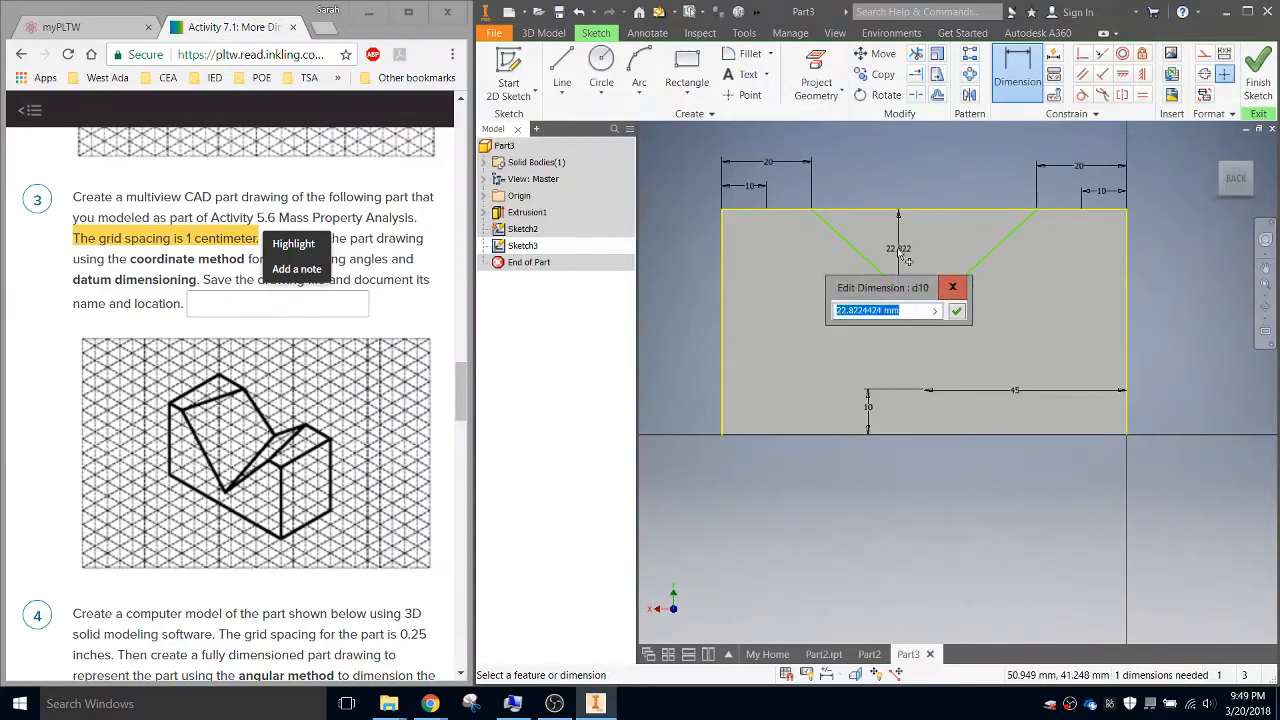
pyautogui.write('20')
pyautogui.press('Return')
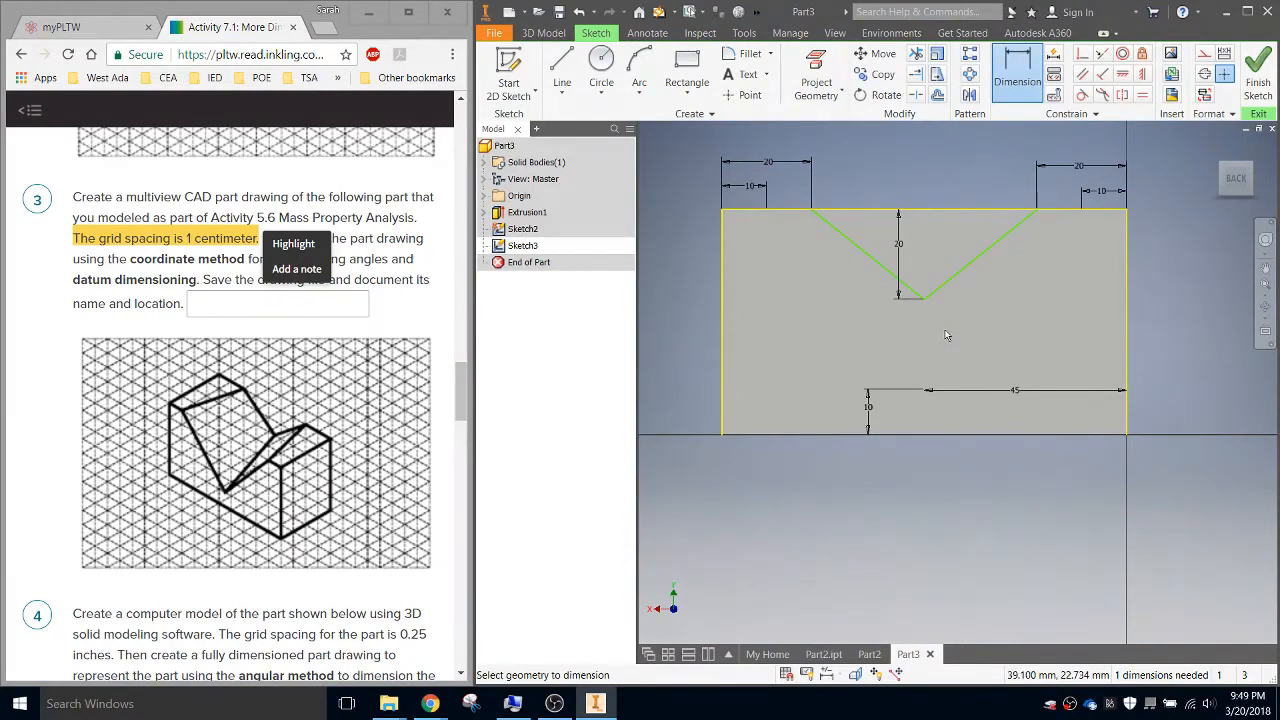
# Dimension the back-face V's lowest point 45 mm from the right edge of the face, and finish the sketch.
pyautogui.click(1129, 302)
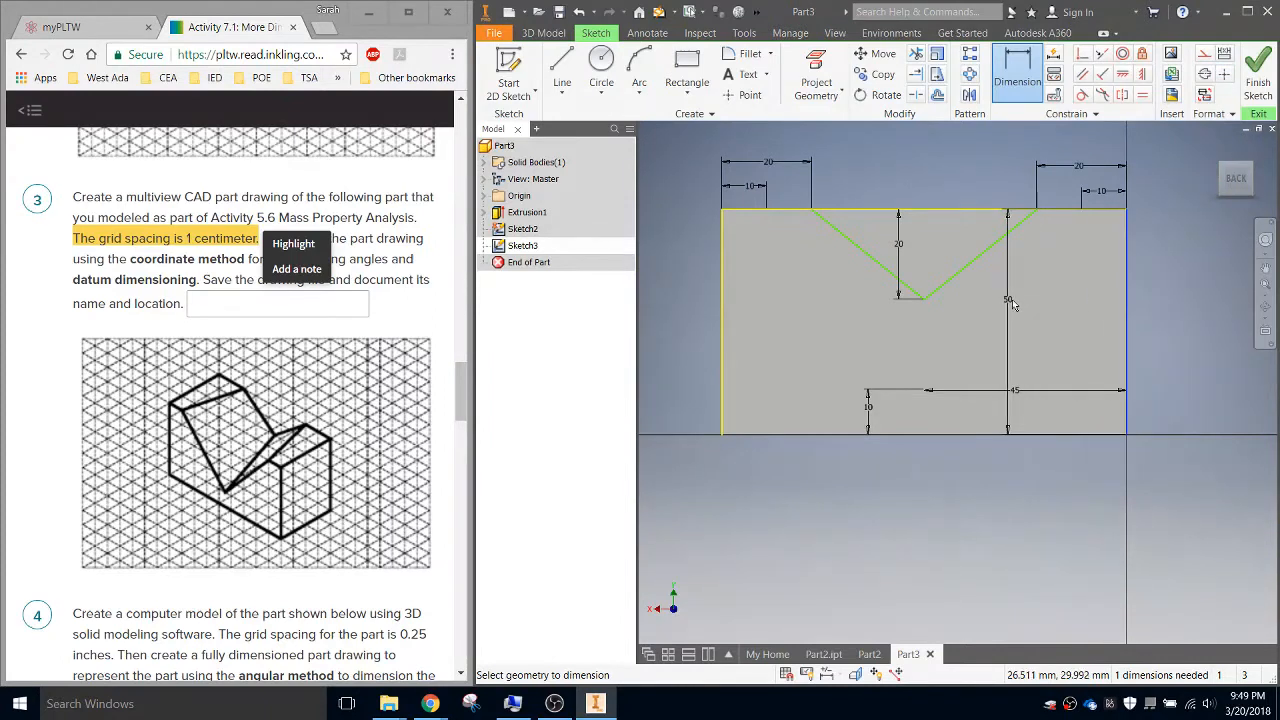
pyautogui.click(924, 298)
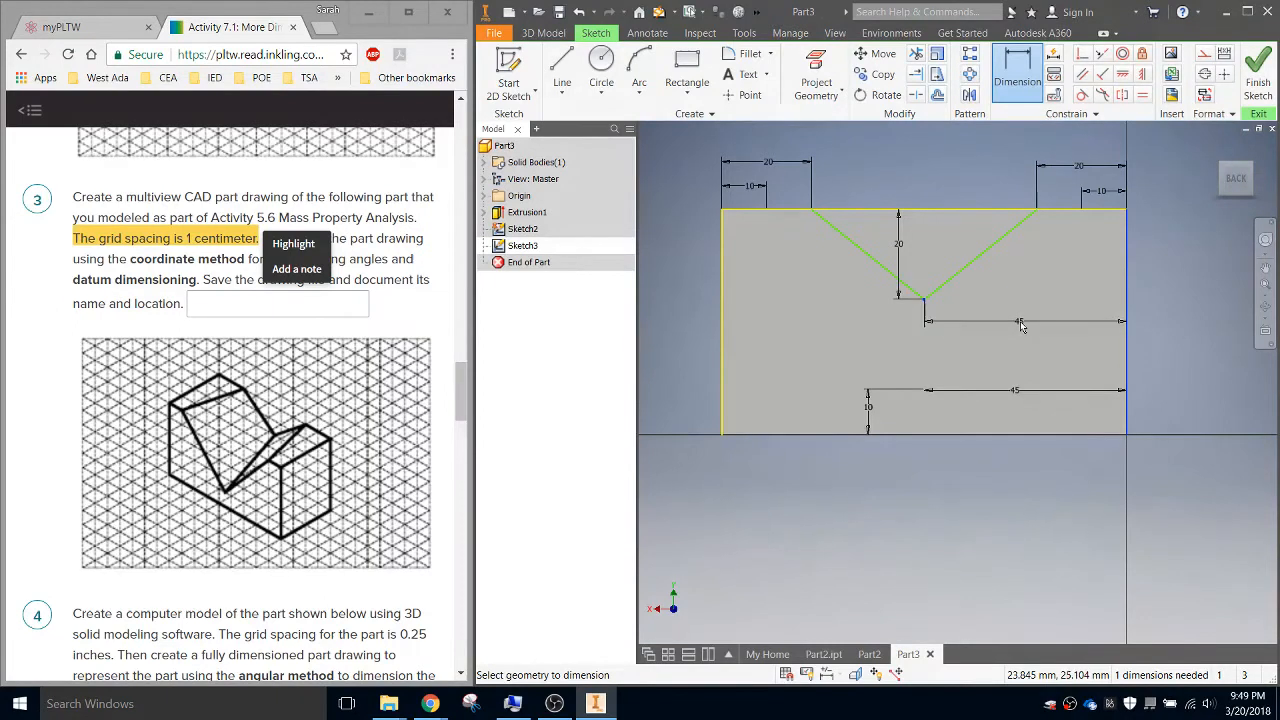
pyautogui.click(1020, 321)
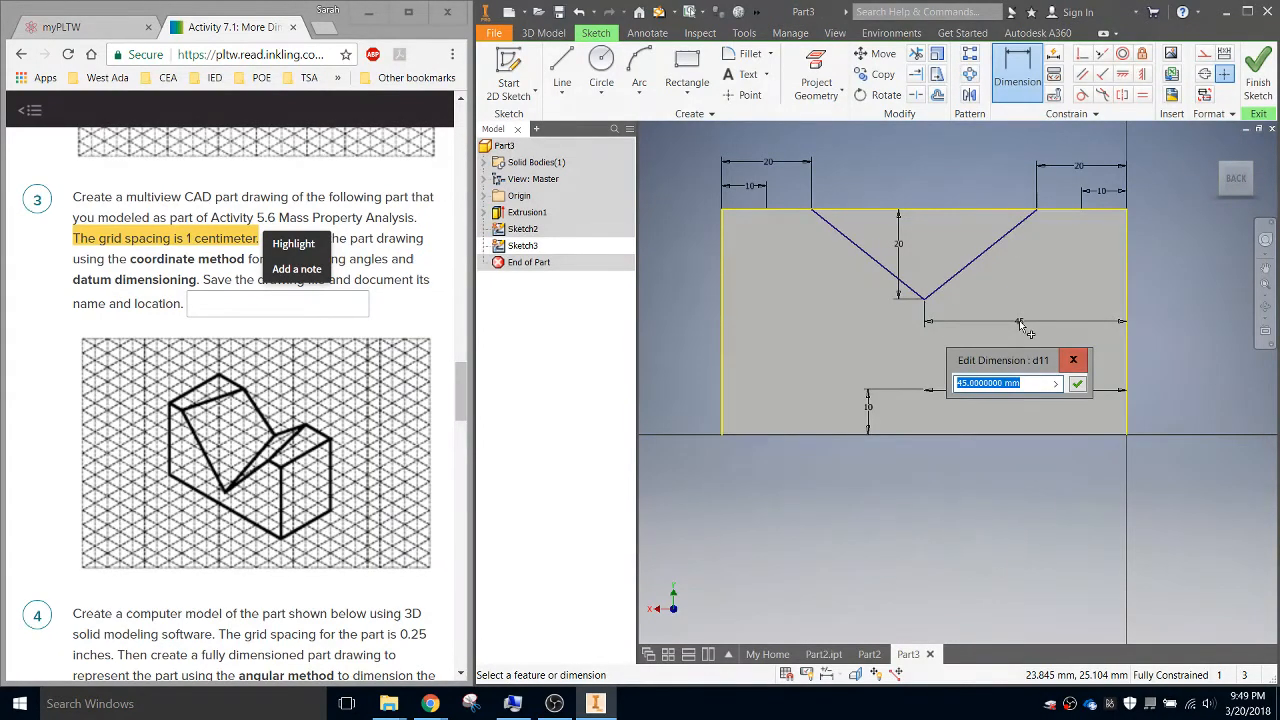
pyautogui.click(1077, 383)
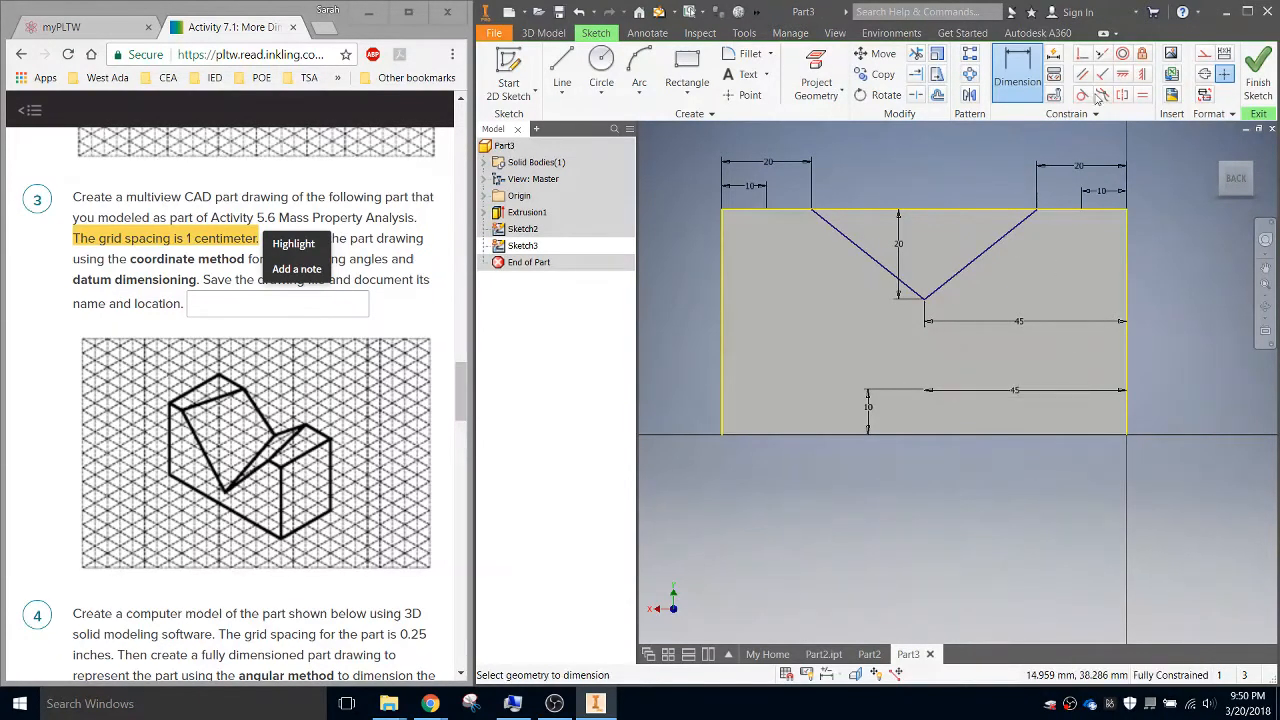
pyautogui.click(1258, 66)
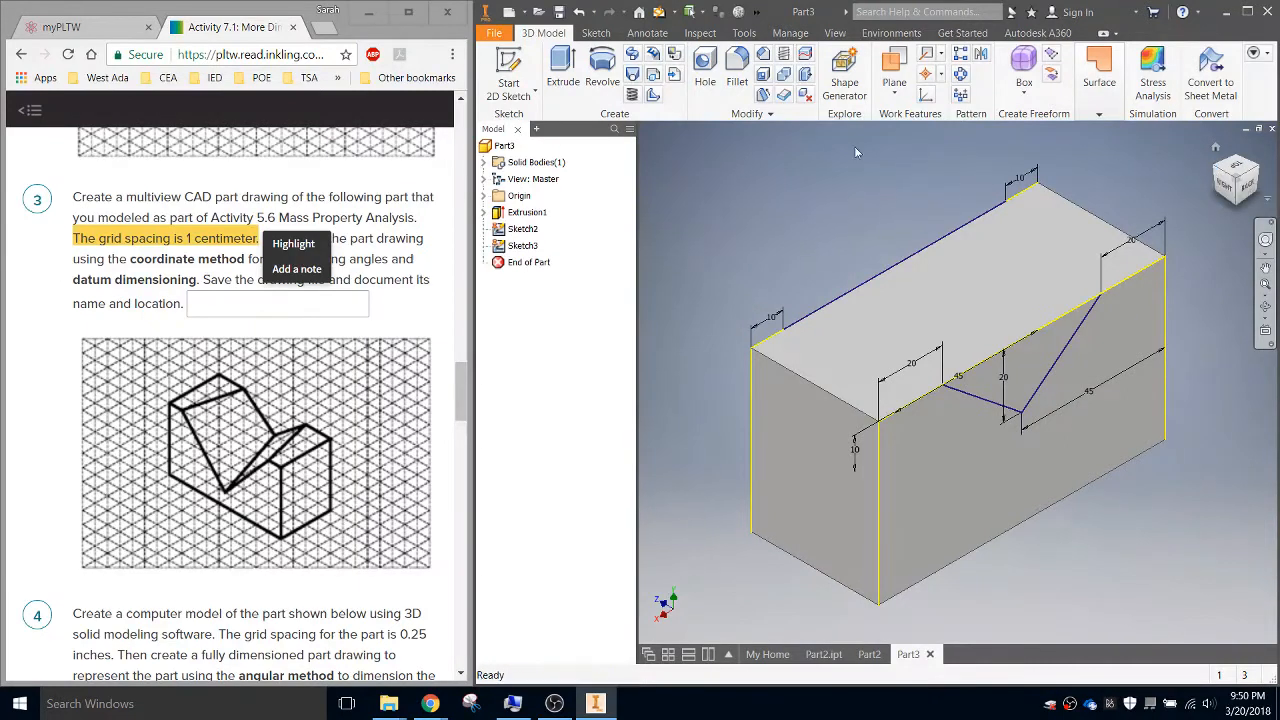
# Loft a cut through the block from the back-face V profile to the larger front-face V profile to form the tapering notch.
pyautogui.click(634, 77)
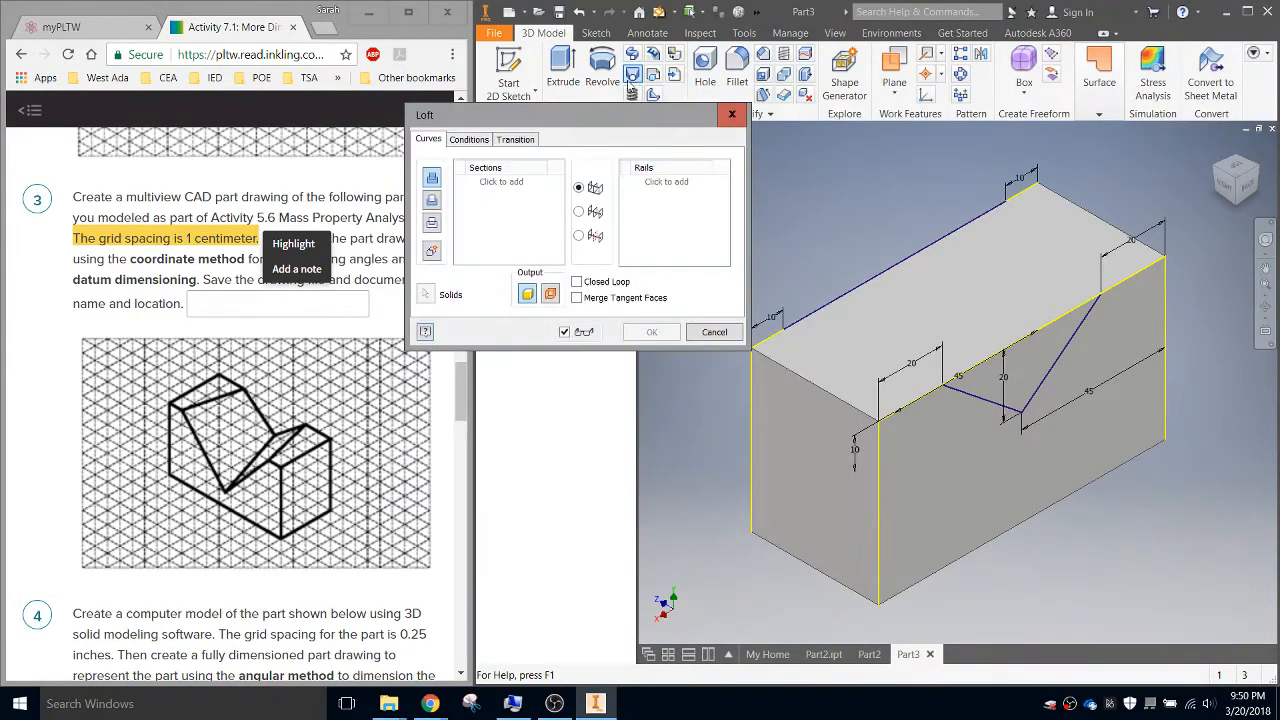
pyautogui.moveTo(615, 115); pyautogui.dragTo(576, 110)
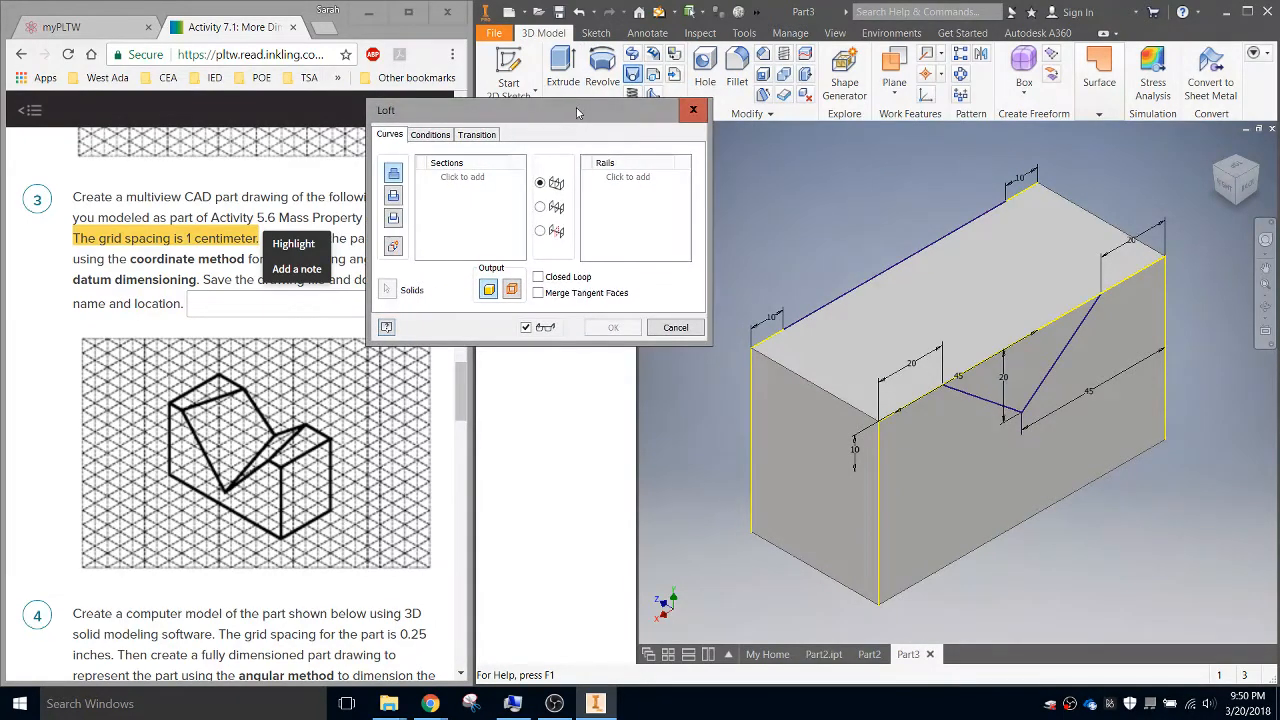
pyautogui.click(1044, 382)
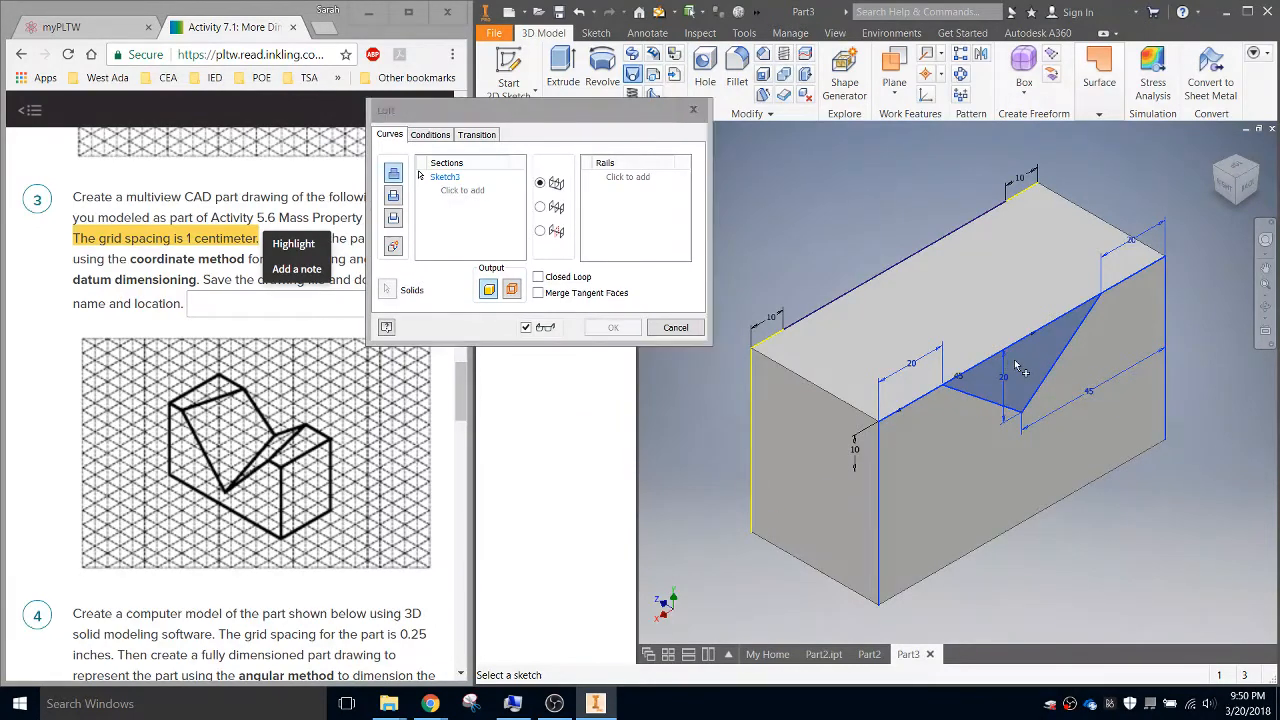
pyautogui.click(1218, 174)
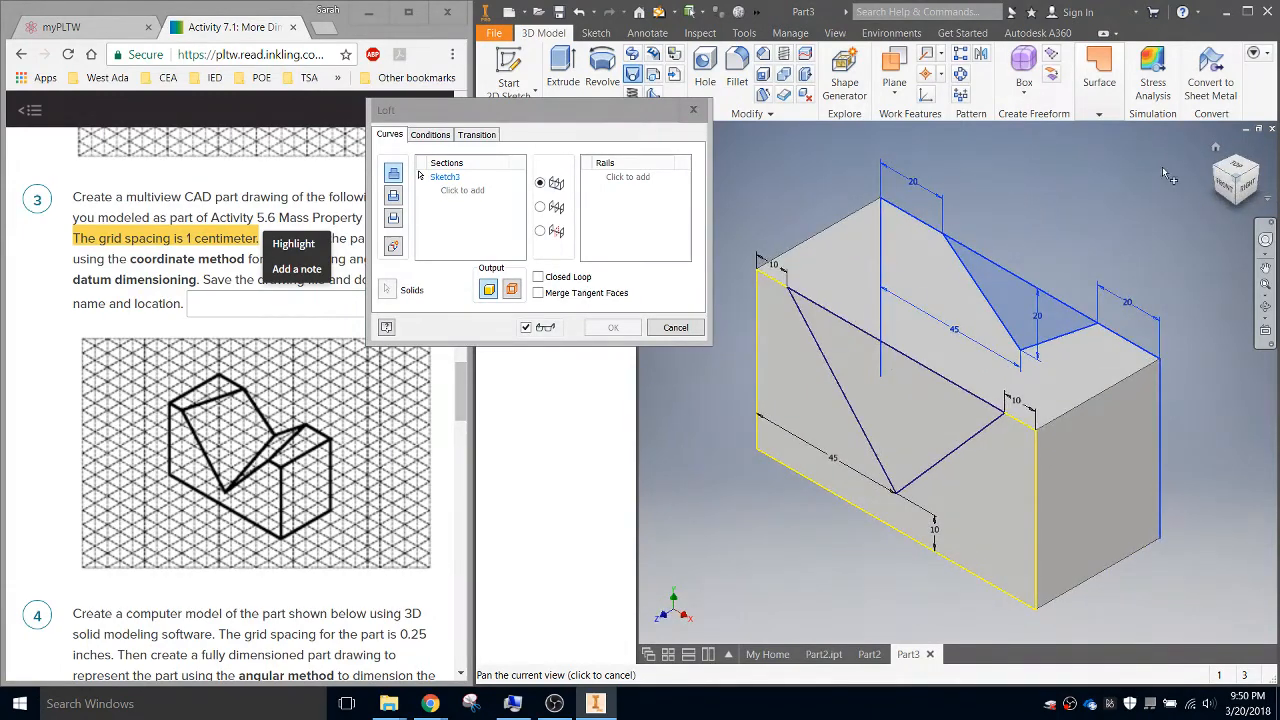
pyautogui.click(870, 447)
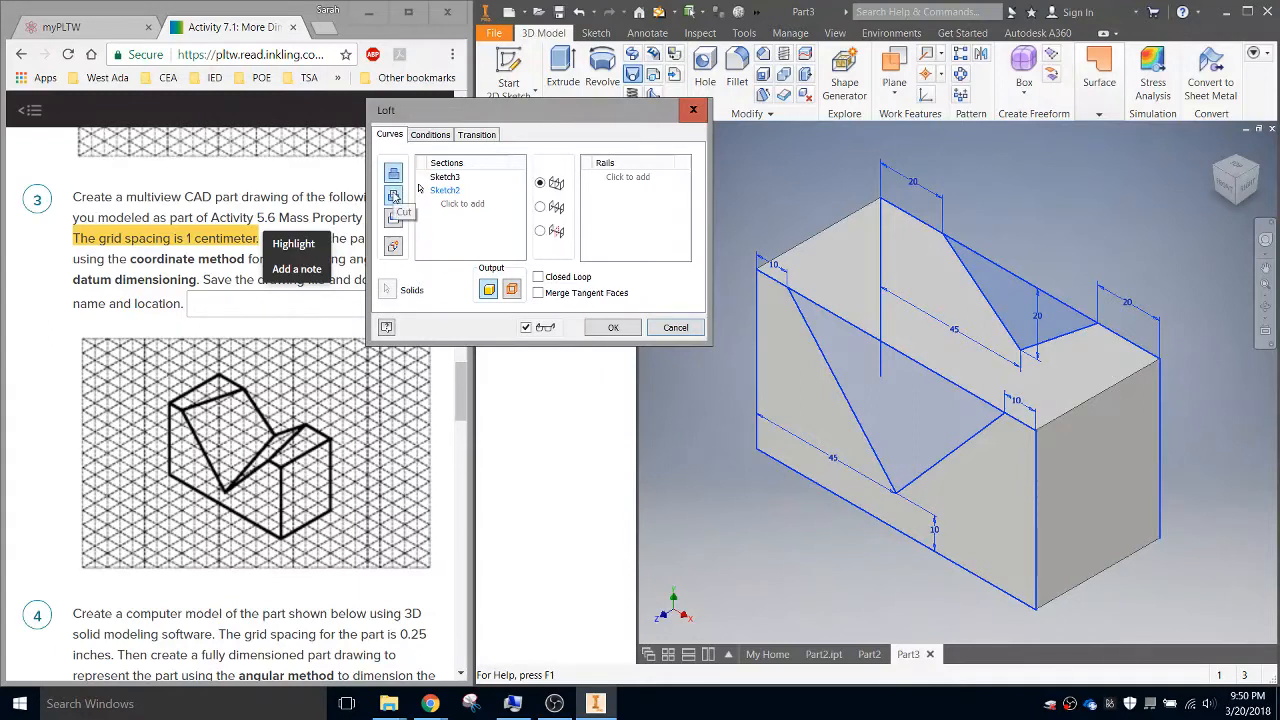
pyautogui.click(393, 195)
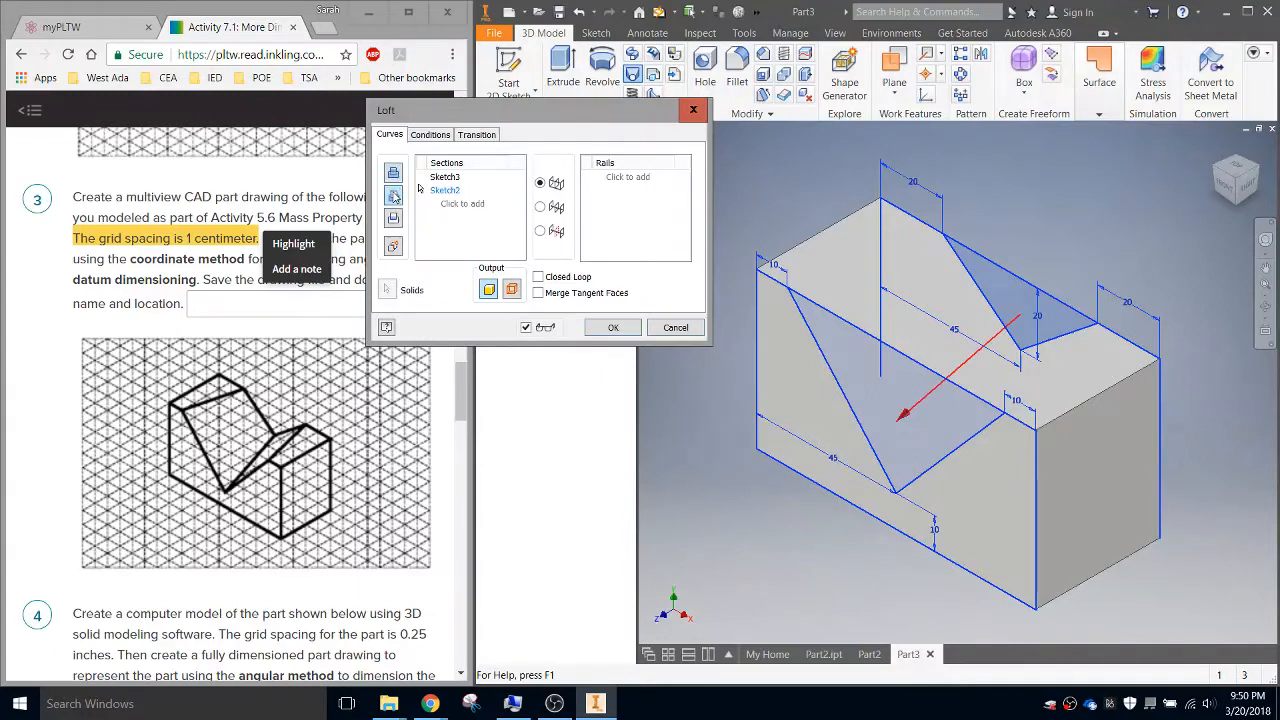
pyautogui.click(619, 328)
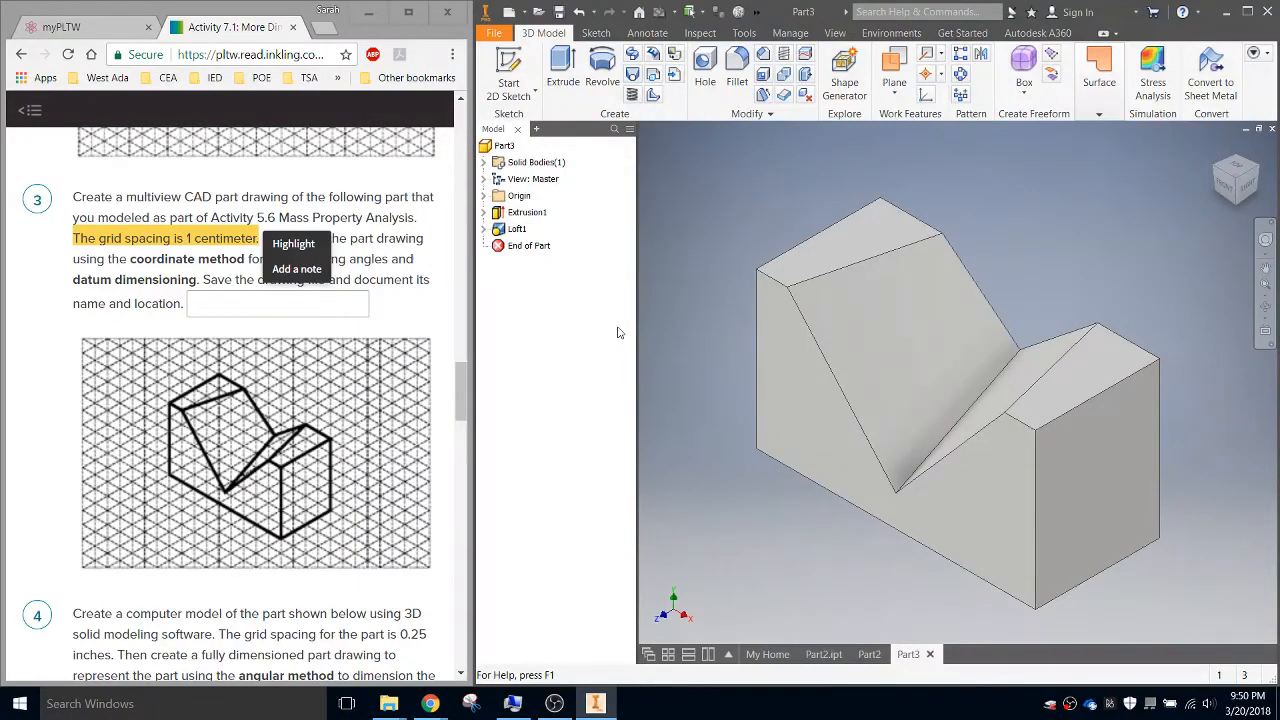